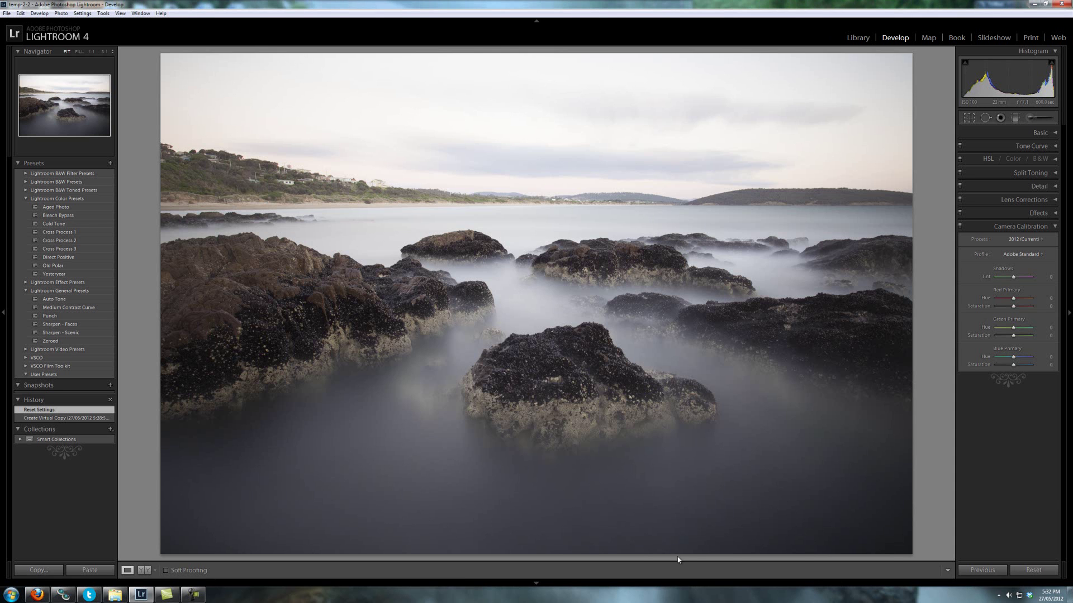
Show the filmstrip and preview the purple-sky edited version of the seascape
{"action": "left_click", "coordinate": [537, 581]}
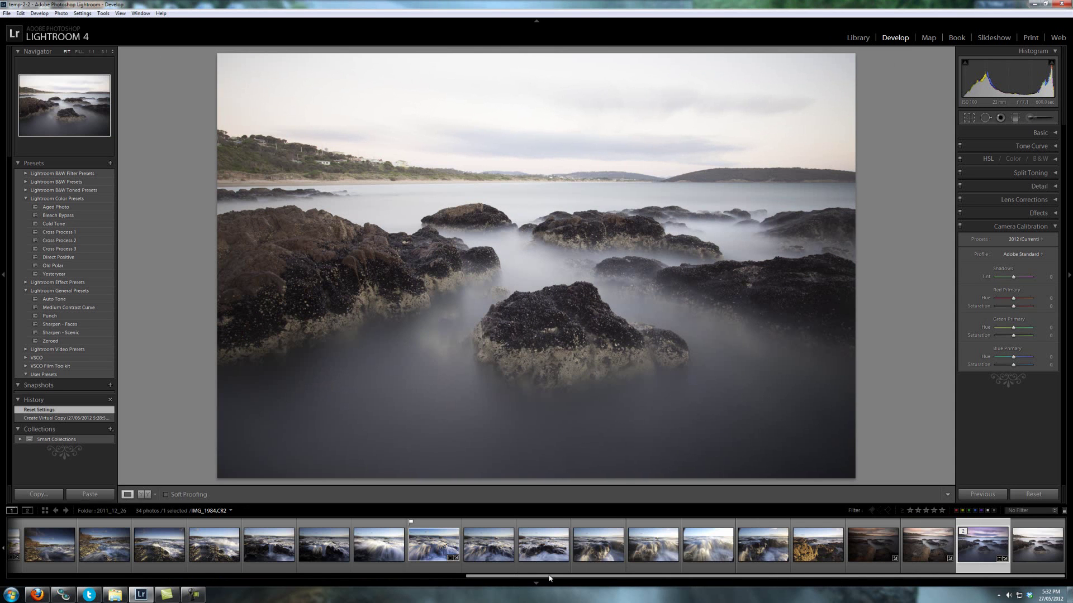
{"action": "key", "text": "ctrl+z"}
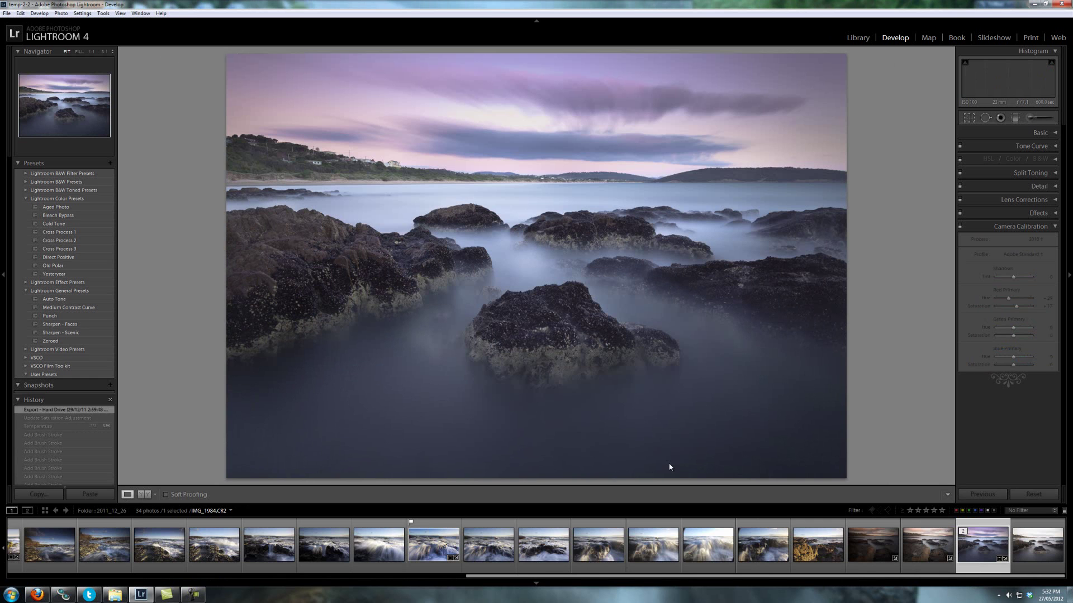
{"action": "key", "text": "F6"}
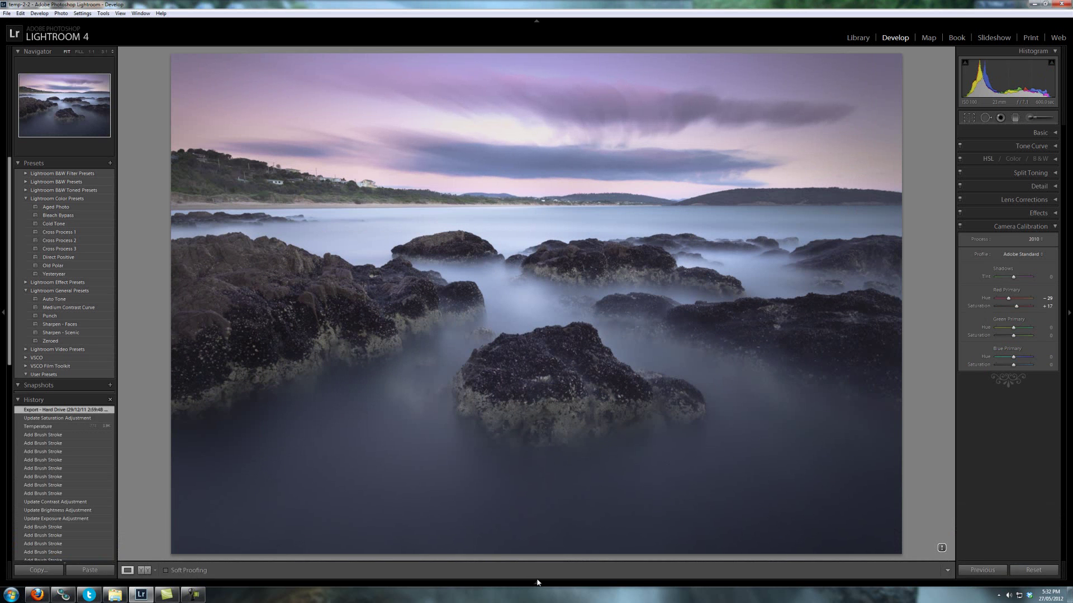
{"action": "key", "text": "F6"}
Return to the misty rocks photo and switch to the Before/After left-right view
{"action": "left_click", "coordinate": [1007, 548]}
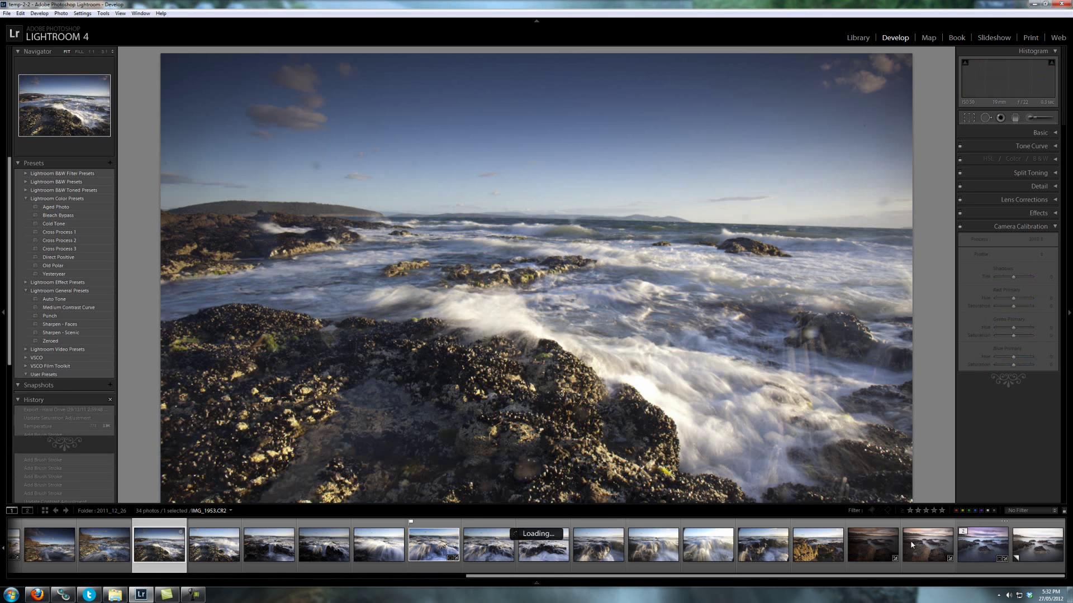
{"action": "left_click", "coordinate": [982, 545]}
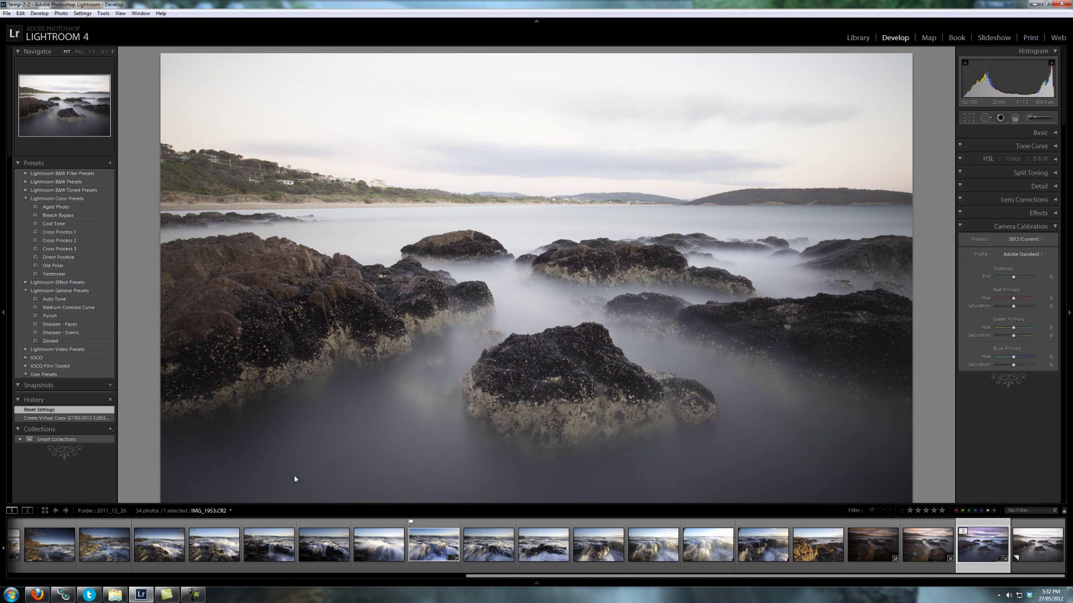
{"action": "key", "text": "backslash"}
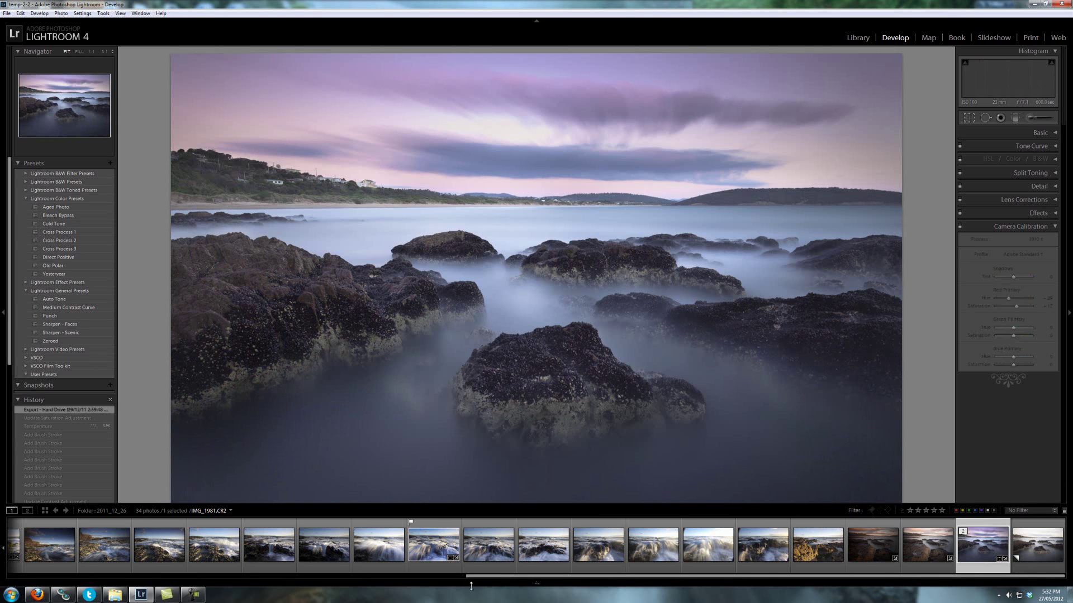
{"action": "key", "text": "t"}
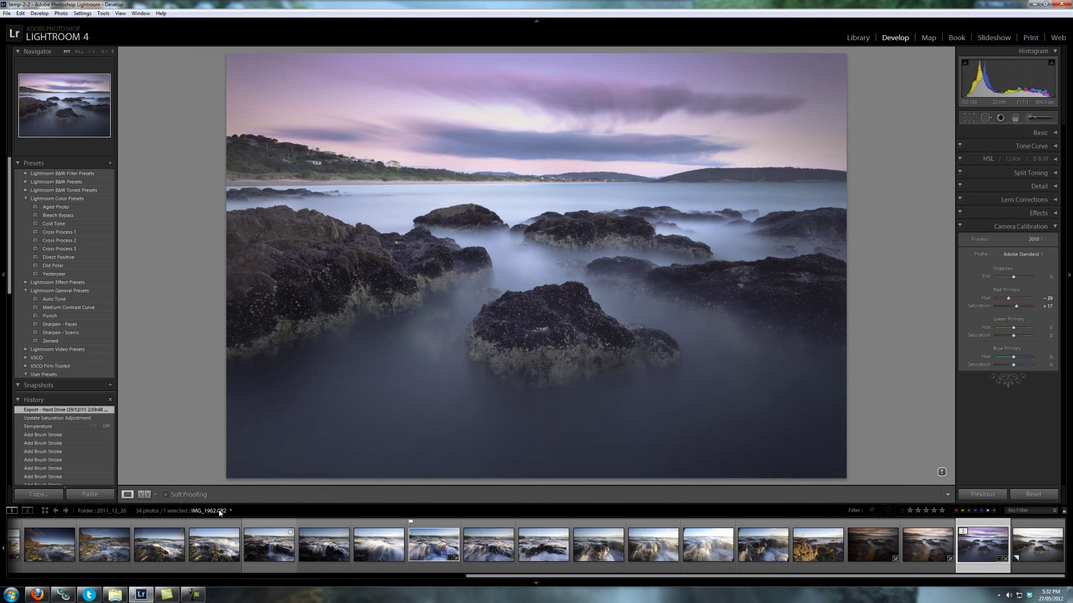
{"action": "left_click", "coordinate": [144, 495]}
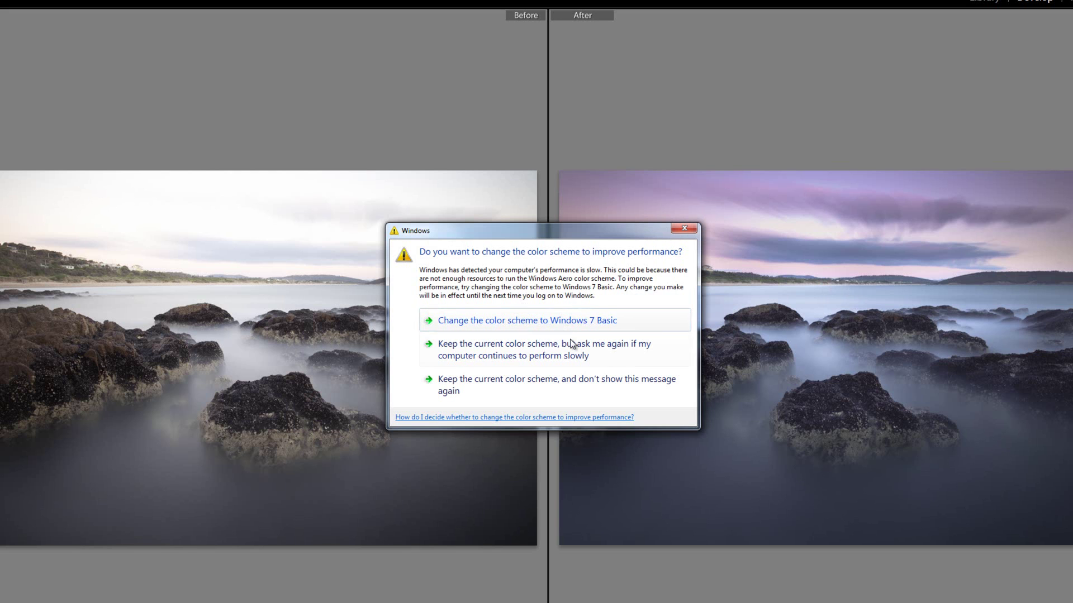
Permanently dismiss the Windows performance warning, then show the single photo with the filmstrip hidden
{"action": "left_click", "coordinate": [502, 387]}
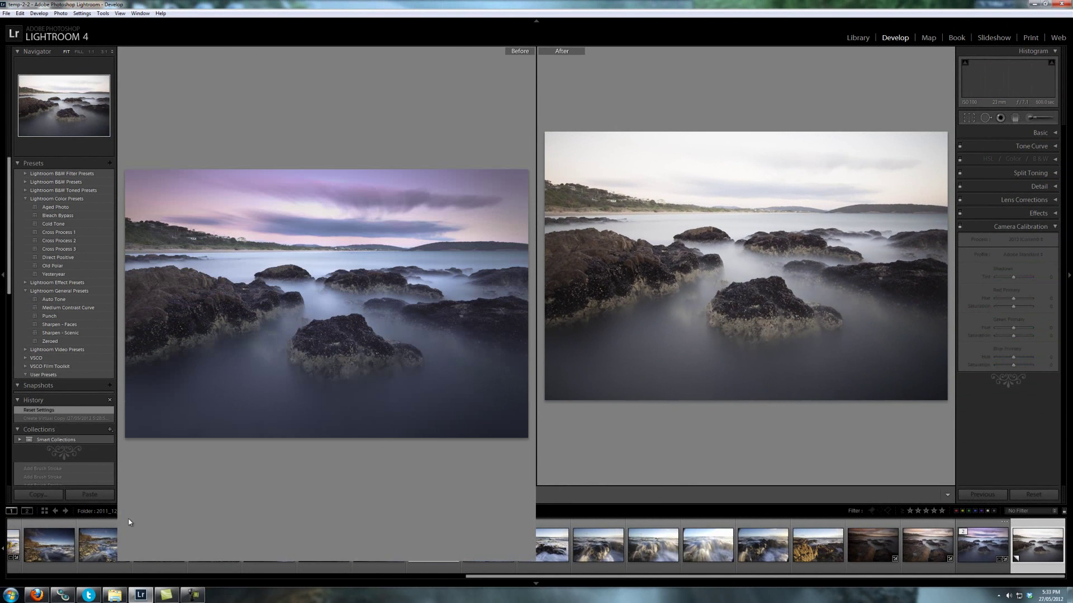
{"action": "key", "text": "F6"}
{"action": "key", "text": "y"}
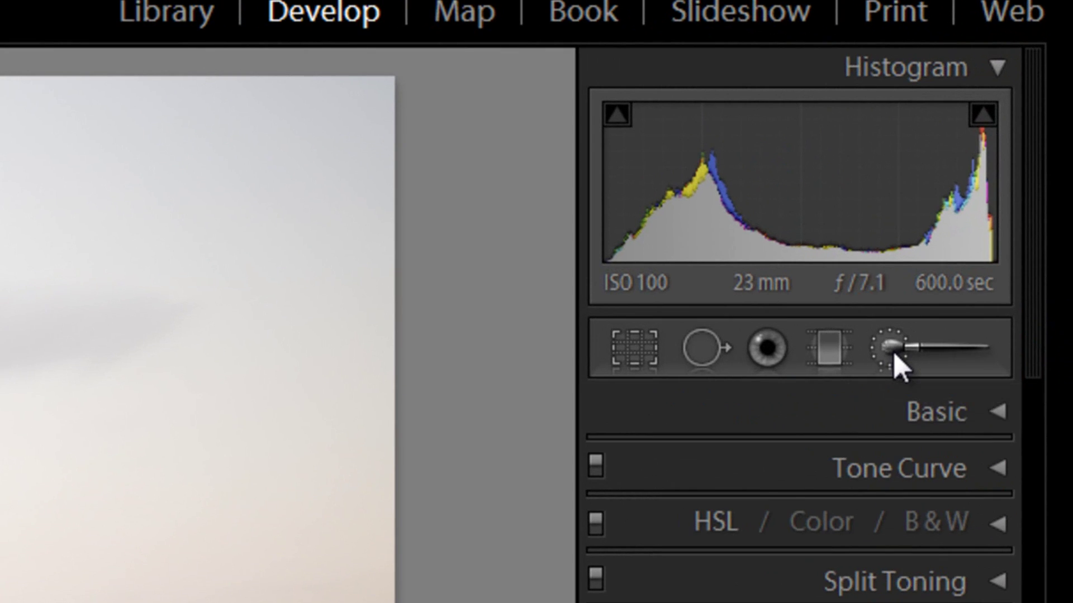
Paint a size 17.4 Adjustment Brush mask over the sky and distant hills
{"action": "left_click", "coordinate": [892, 351]}
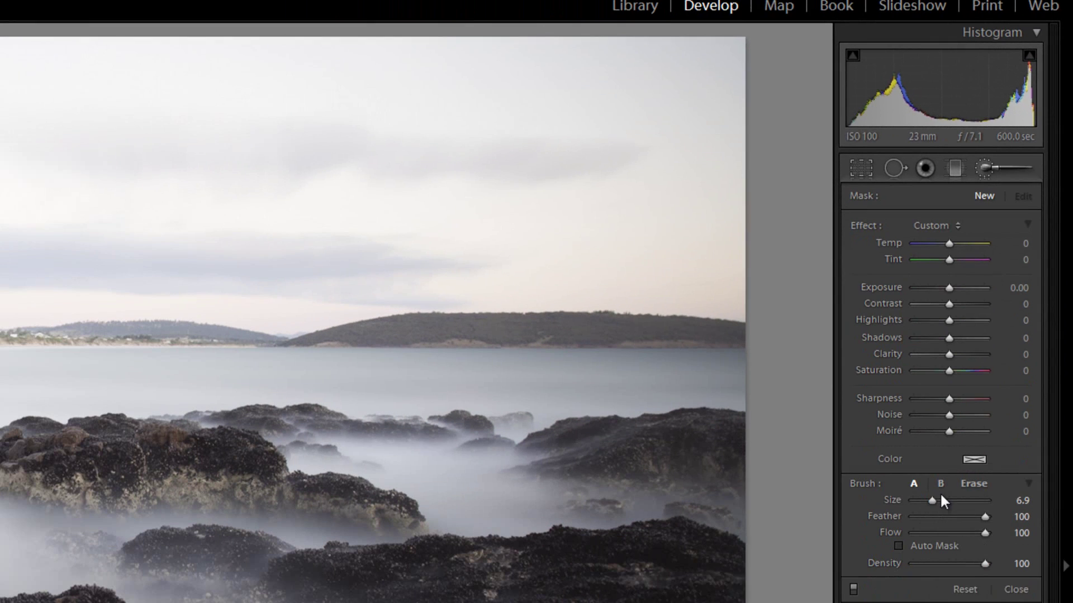
{"action": "left_click_drag", "start_coordinate": [932, 501], "coordinate": [950, 501]}
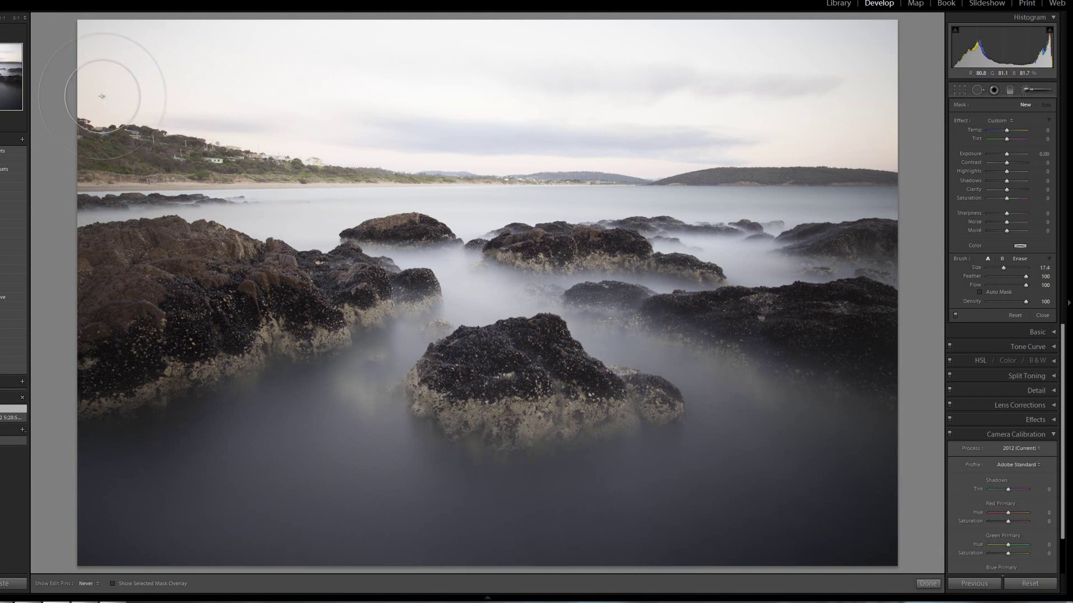
{"action": "left_click", "coordinate": [521, 269]}
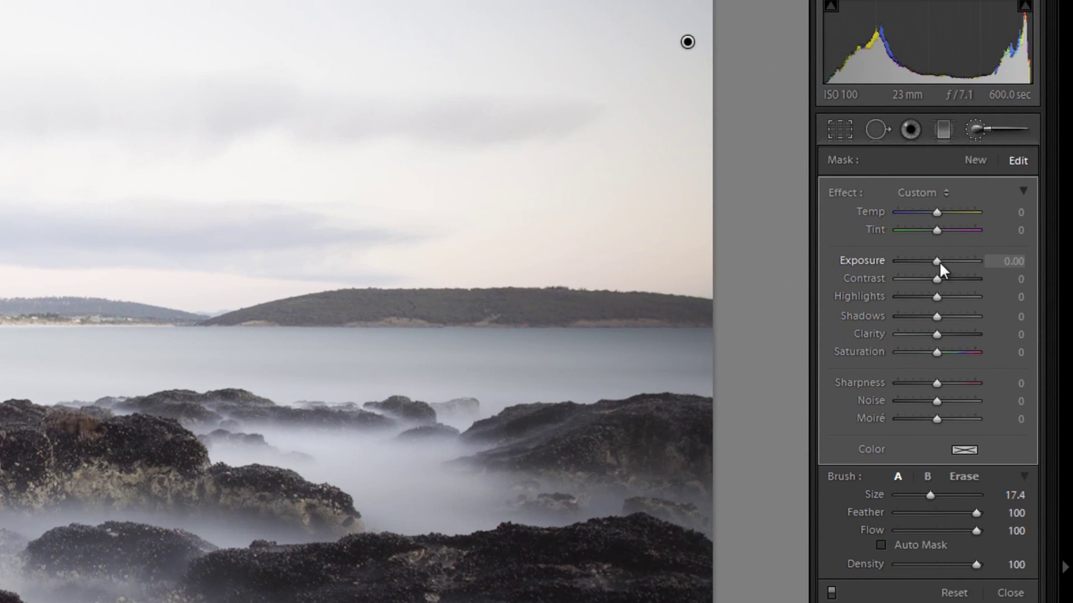
Set the sky brush to local Exposure -1.95 and Contrast -15
{"action": "left_click_drag", "start_coordinate": [939, 260], "coordinate": [926, 261]}
{"action": "left_click_drag", "start_coordinate": [961, 225], "coordinate": [956, 224]}
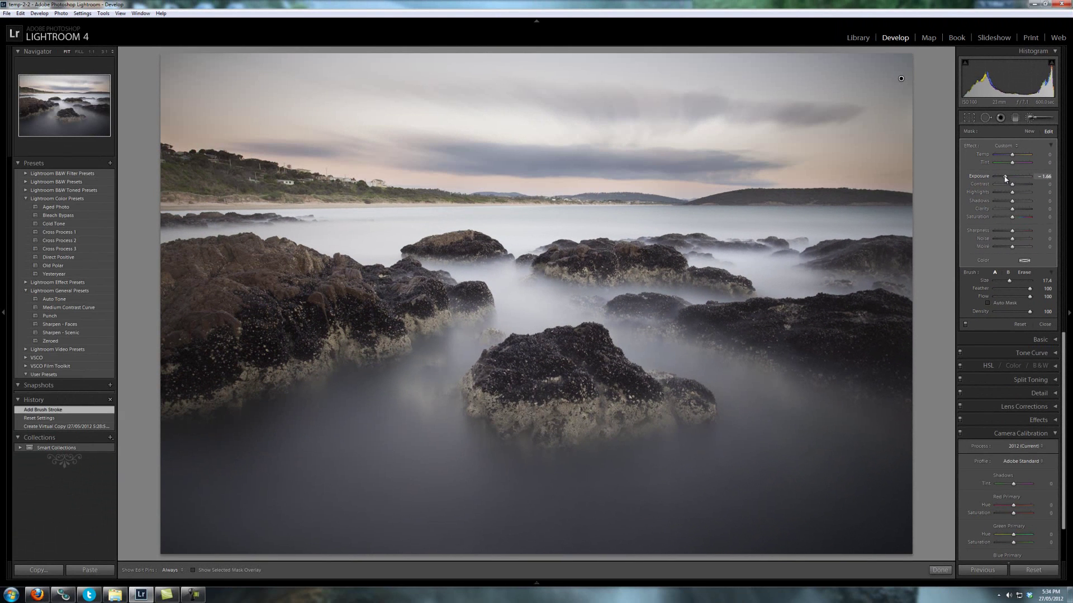
{"action": "left_click_drag", "start_coordinate": [1005, 178], "coordinate": [1003, 178]}
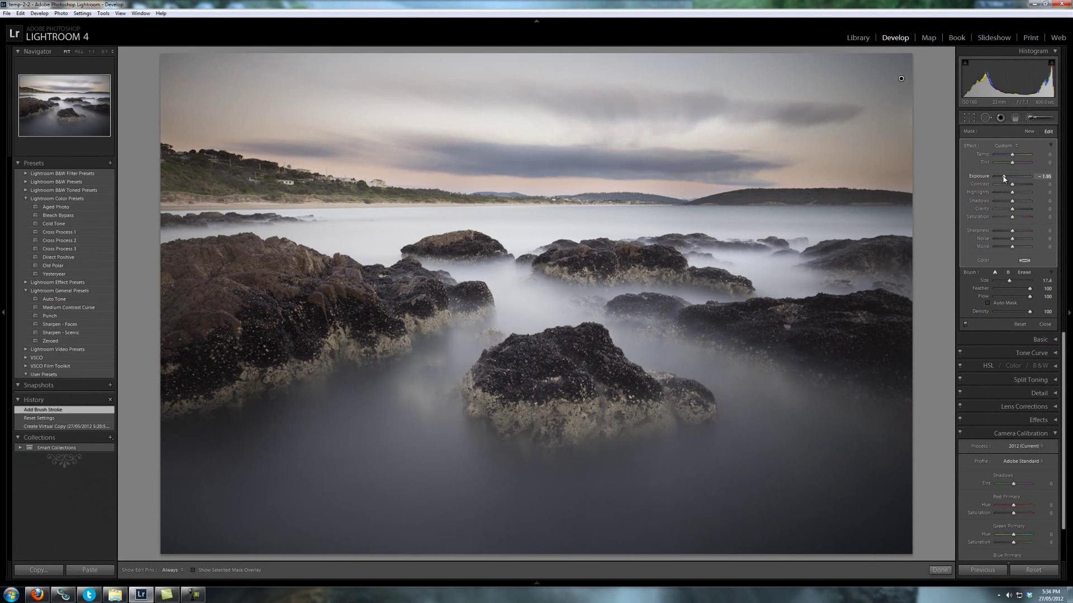
{"action": "left_click_drag", "start_coordinate": [1004, 178], "coordinate": [1009, 183]}
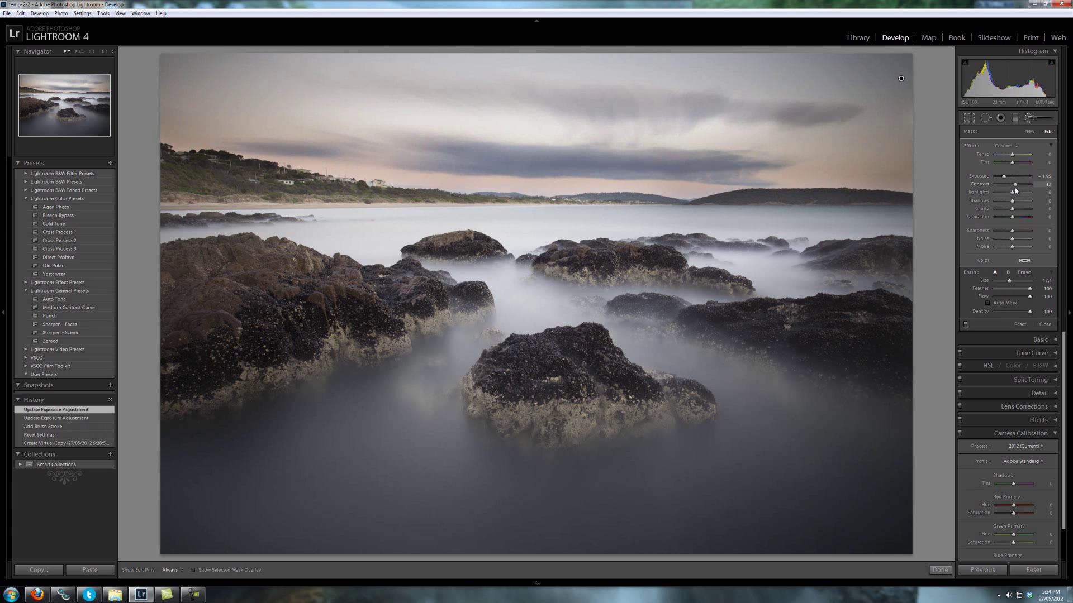
{"action": "left_click_drag", "start_coordinate": [1015, 186], "coordinate": [1008, 186]}
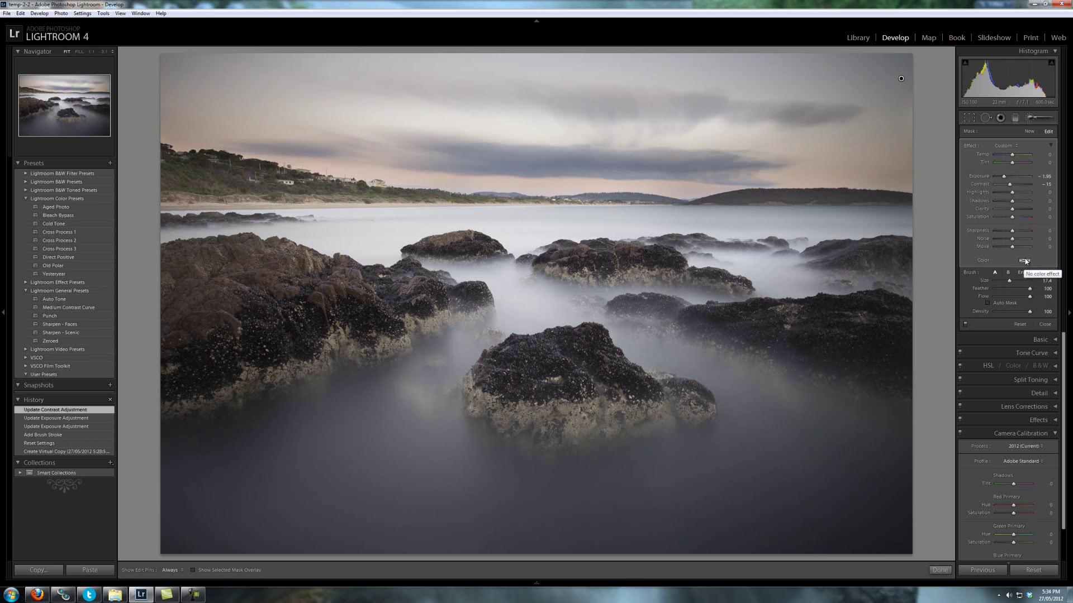
Tint the brushed sky soft pink at about 31% saturation, then choose New
{"action": "left_click", "coordinate": [1025, 262]}
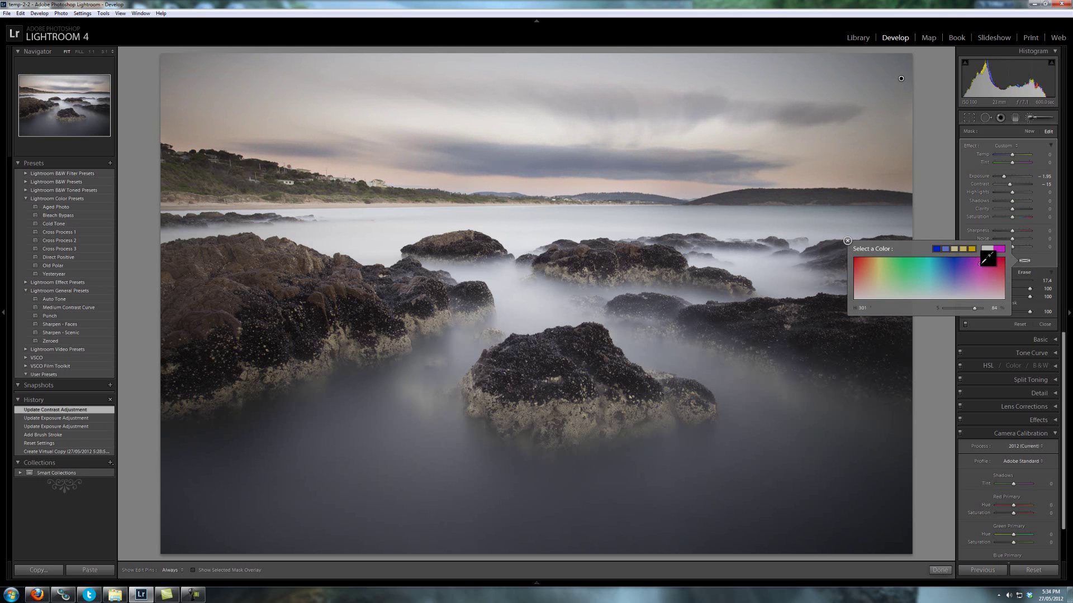
{"action": "left_click", "coordinate": [991, 258]}
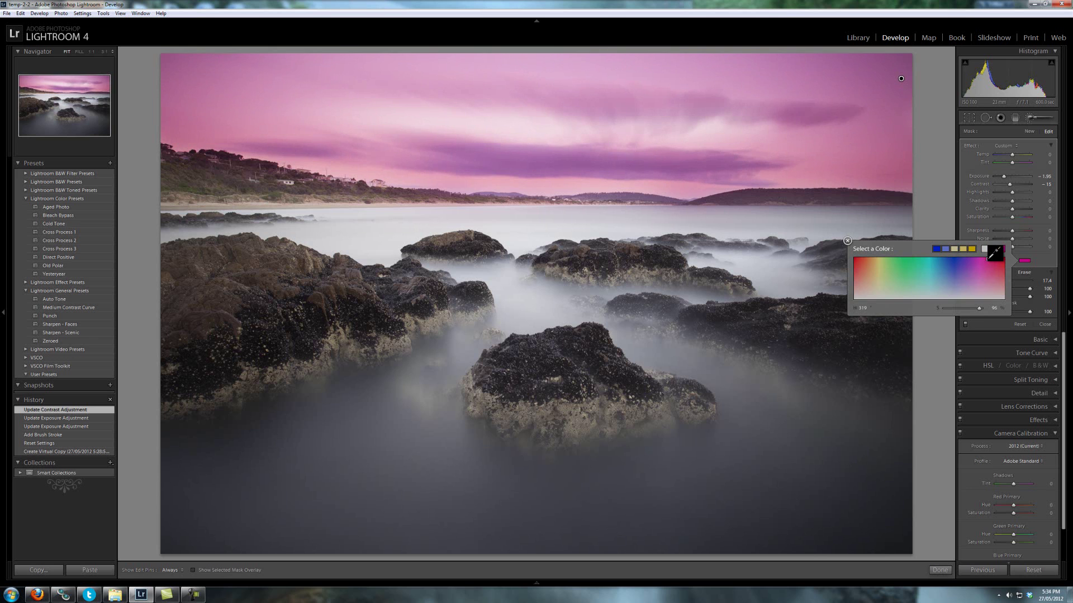
{"action": "left_click_drag", "start_coordinate": [963, 310], "coordinate": [947, 312]}
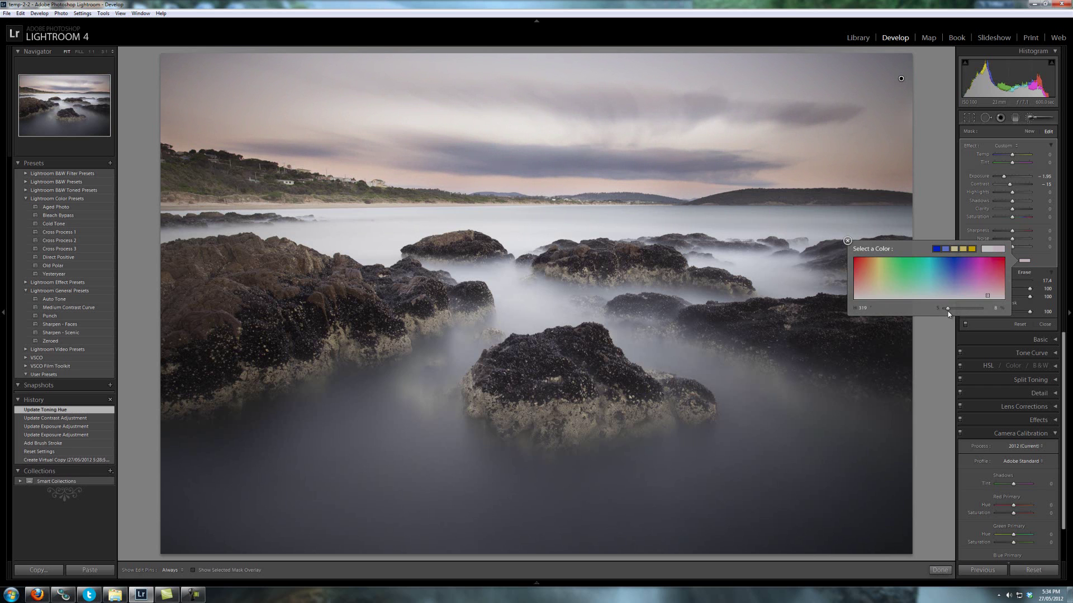
{"action": "left_click_drag", "start_coordinate": [948, 310], "coordinate": [952, 310]}
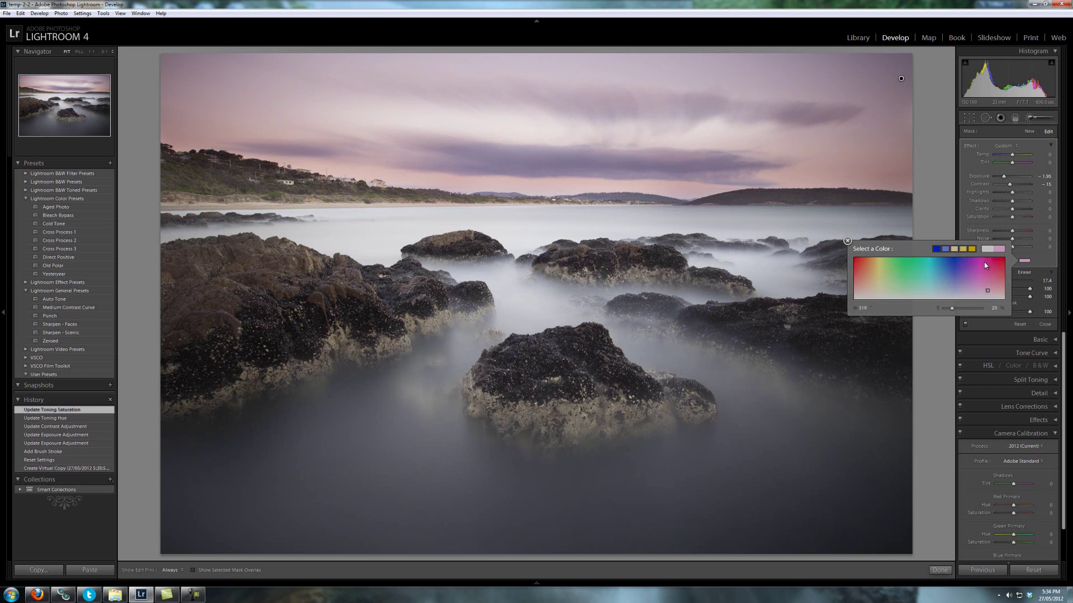
{"action": "left_click_drag", "start_coordinate": [991, 290], "coordinate": [1002, 288]}
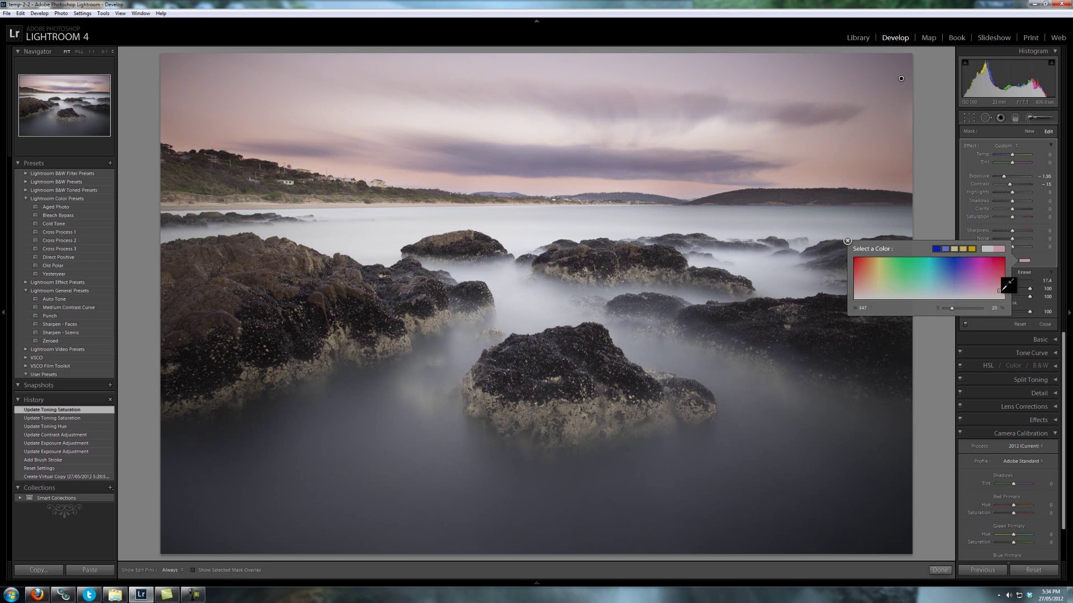
{"action": "left_click_drag", "start_coordinate": [1007, 285], "coordinate": [863, 274]}
{"action": "left_click_drag", "start_coordinate": [959, 309], "coordinate": [1001, 280]}
{"action": "left_click", "coordinate": [996, 283]}
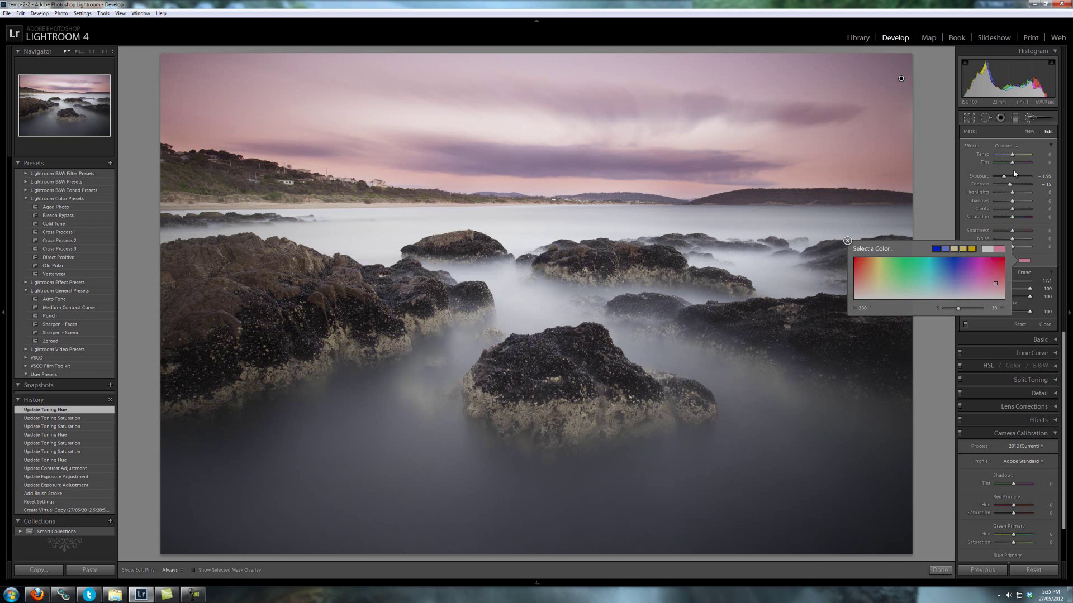
{"action": "left_click_drag", "start_coordinate": [952, 308], "coordinate": [955, 308]}
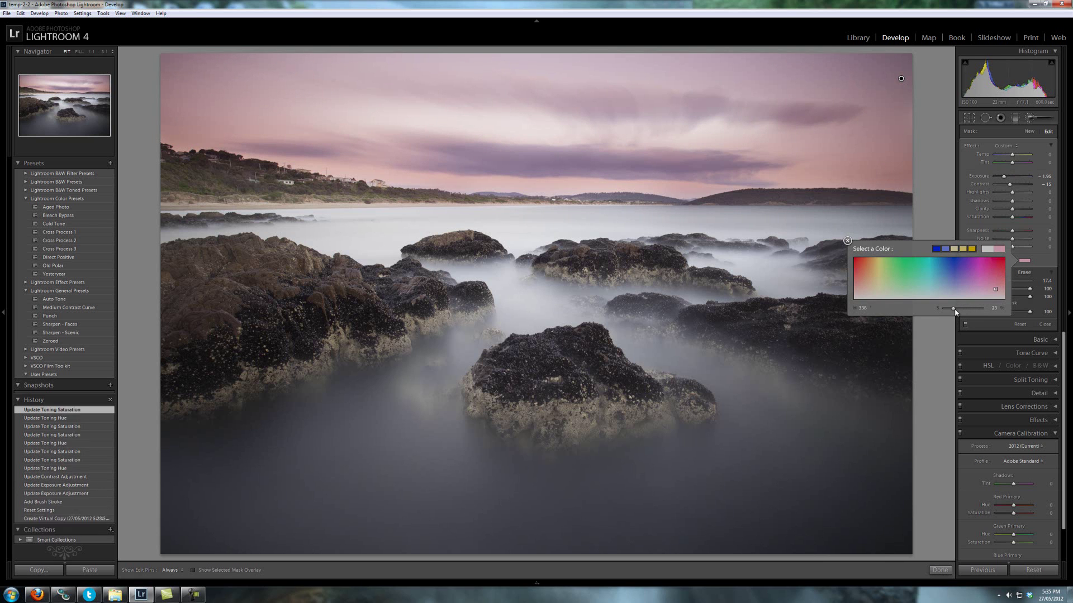
{"action": "left_click", "coordinate": [1040, 118]}
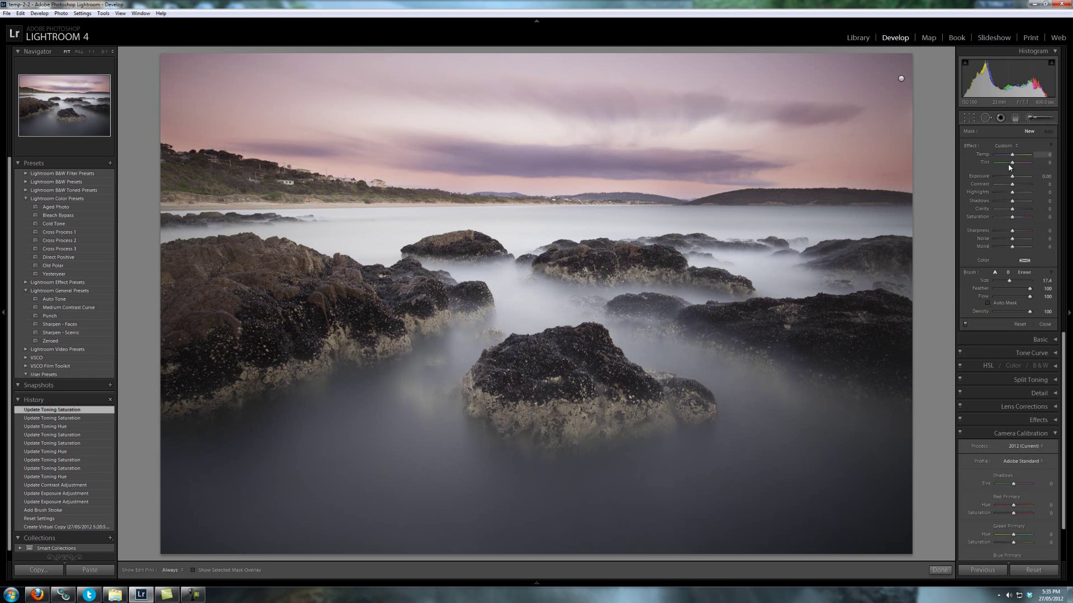
Reselect the sky adjustment and set its Tint to 22 and Saturation to 20
{"action": "left_click", "coordinate": [901, 78]}
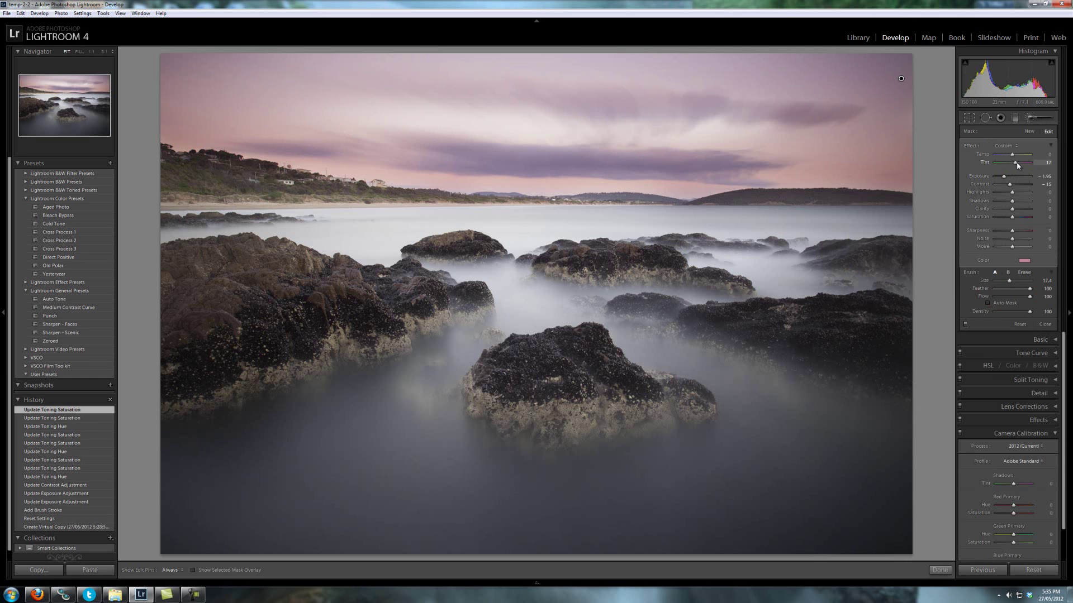
{"action": "left_click_drag", "start_coordinate": [1017, 165], "coordinate": [1018, 166]}
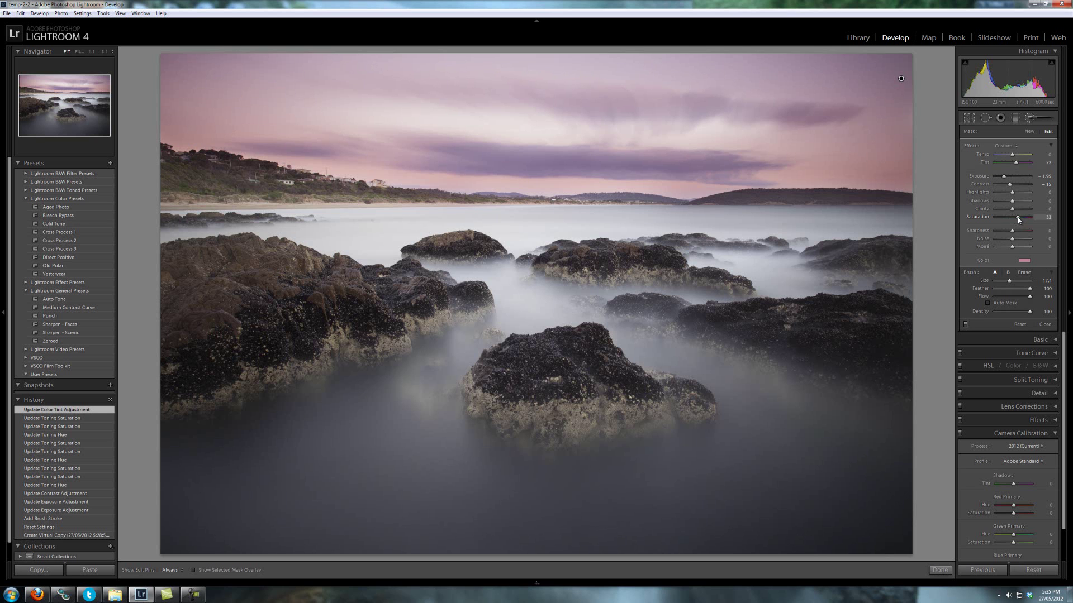
{"action": "left_click_drag", "start_coordinate": [1015, 218], "coordinate": [1015, 217]}
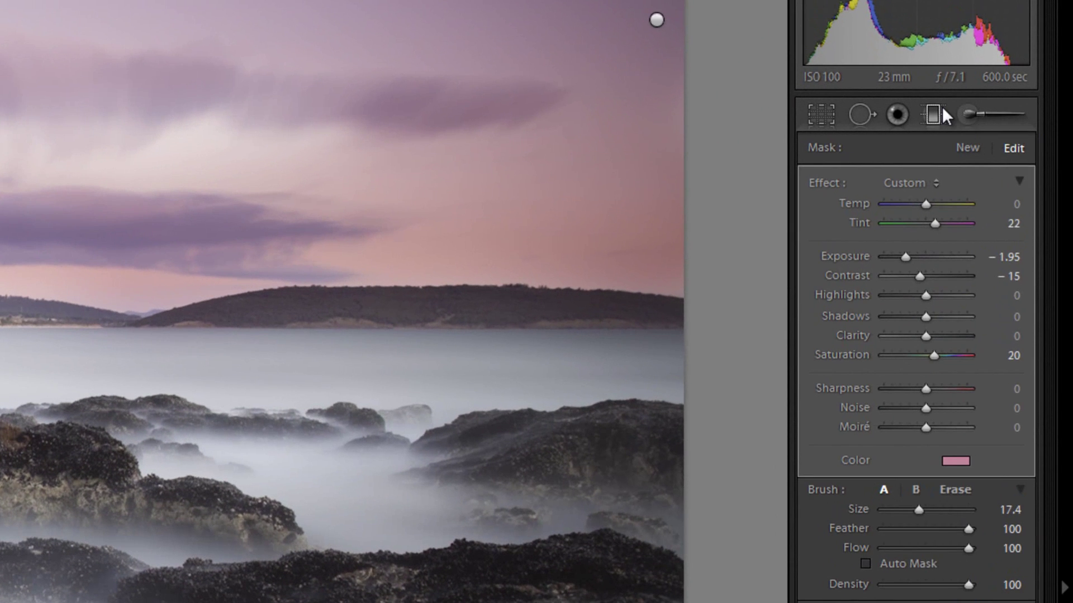
Lay a new graduated filter across the sky with Exposure -0.39
{"action": "left_click", "coordinate": [937, 114]}
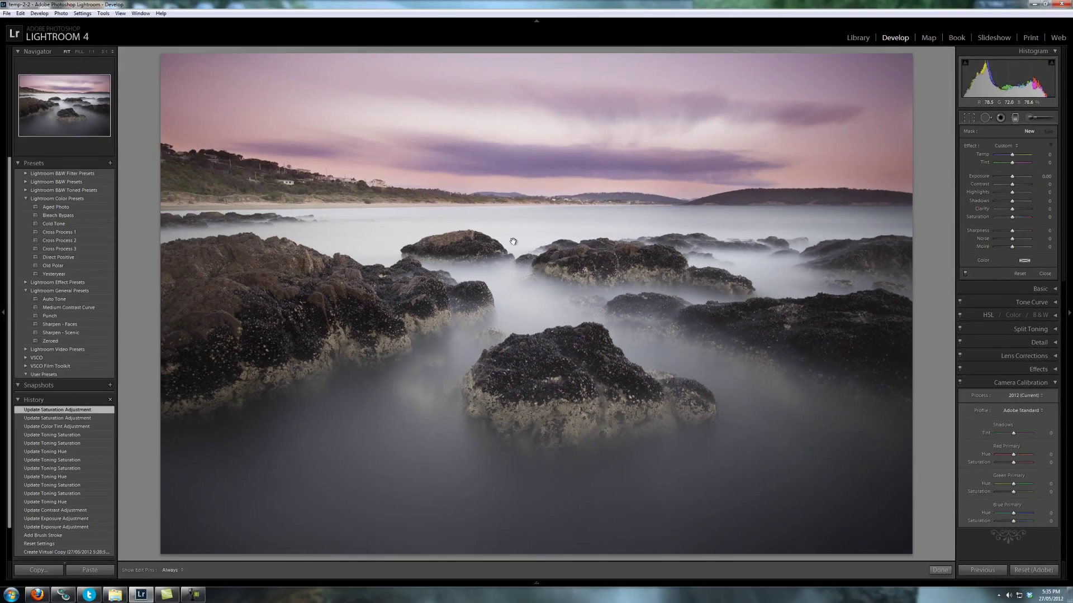
{"action": "left_click_drag", "start_coordinate": [495, 142], "coordinate": [516, 233]}
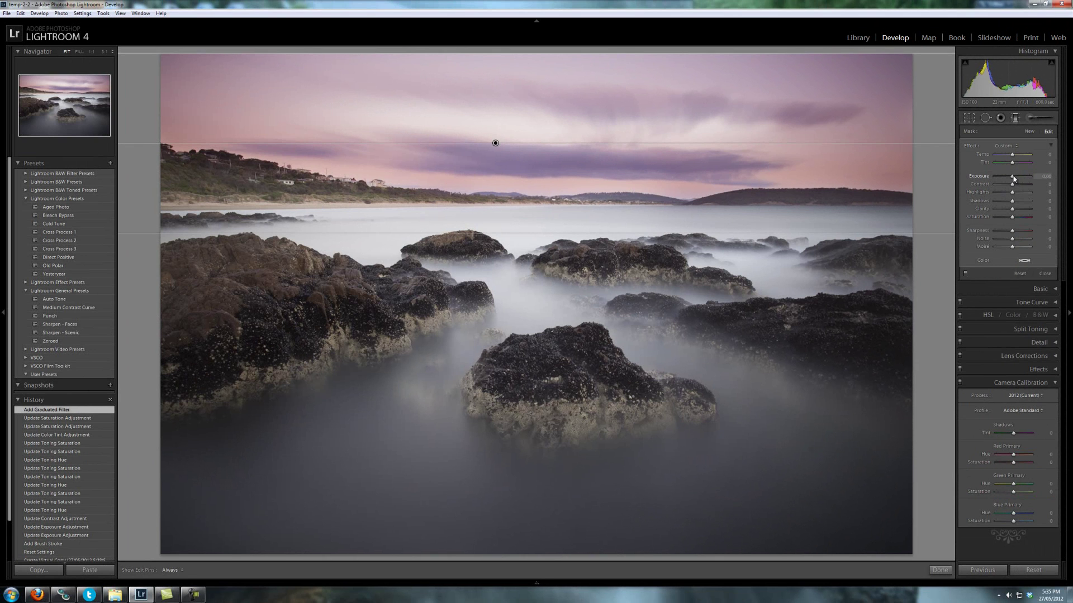
{"action": "left_click_drag", "start_coordinate": [1012, 179], "coordinate": [1012, 180]}
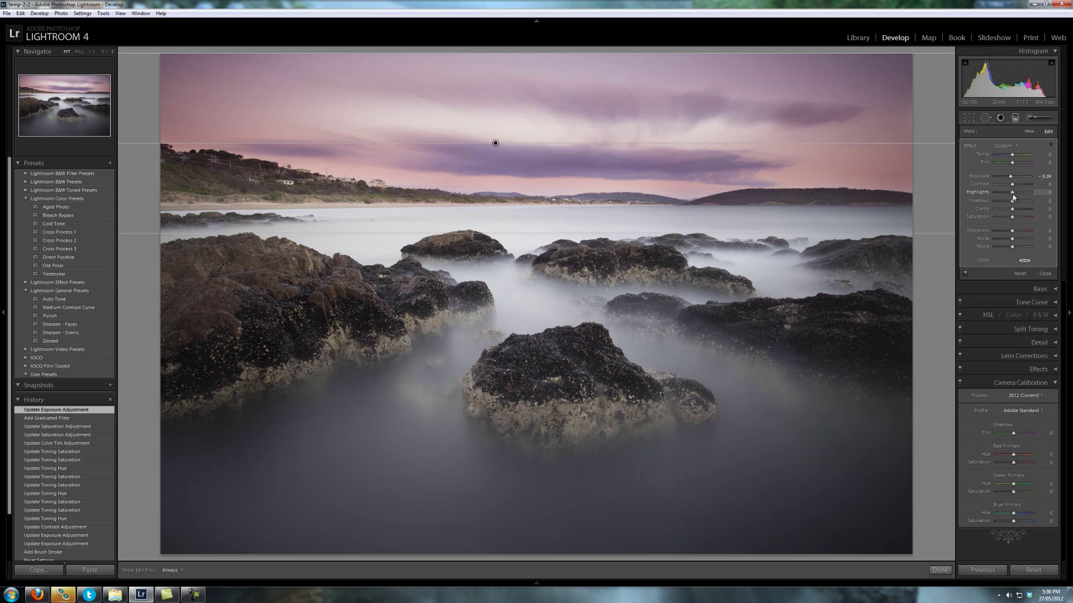
Set the filter to Highlights -15, Shadows 24 and Contrast -20, then finish editing
{"action": "left_click_drag", "start_coordinate": [1018, 193], "coordinate": [1011, 192]}
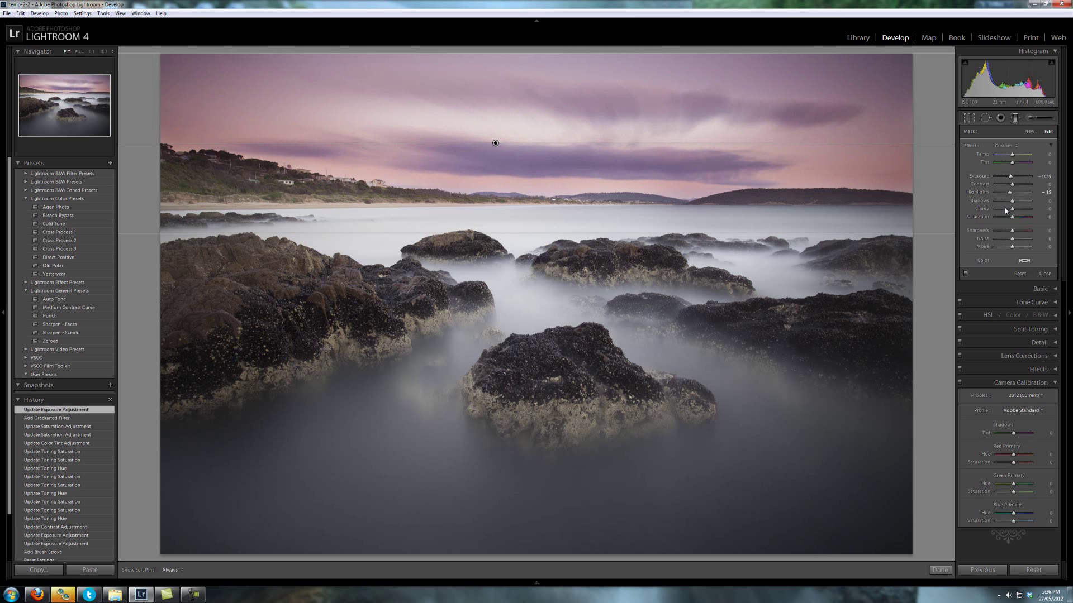
{"action": "left_click_drag", "start_coordinate": [1012, 201], "coordinate": [1016, 200]}
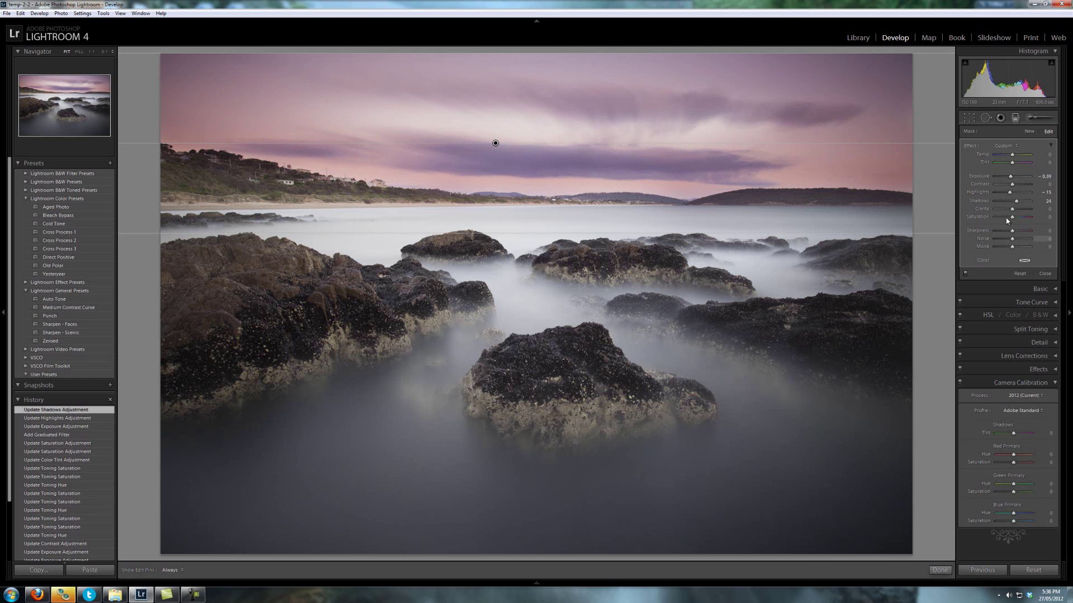
{"action": "left_click_drag", "start_coordinate": [1011, 185], "coordinate": [1002, 185]}
{"action": "left_click_drag", "start_coordinate": [1006, 186], "coordinate": [1009, 185]}
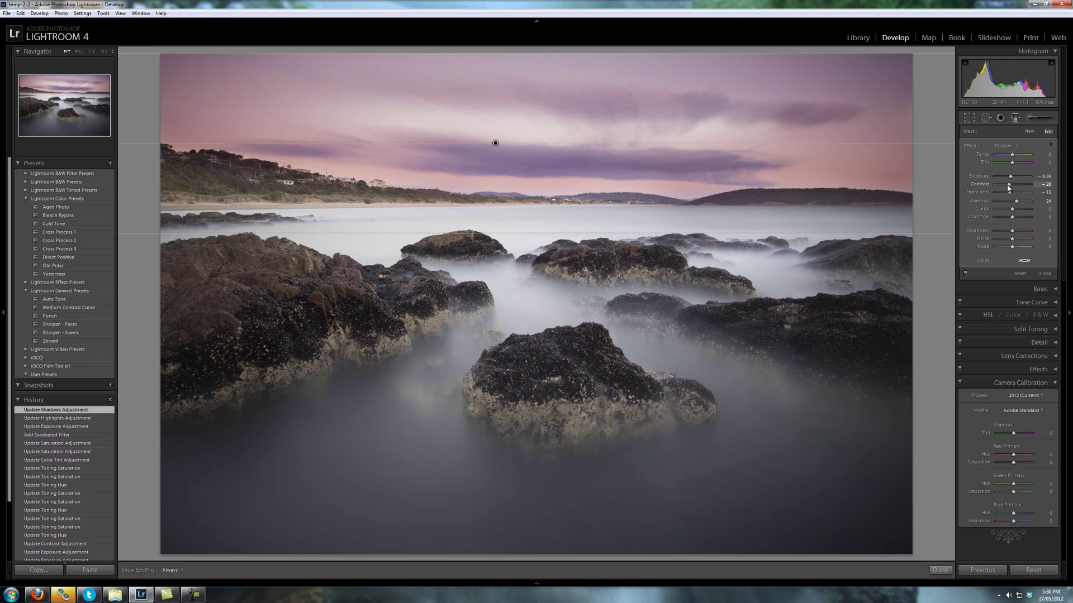
{"action": "left_click", "coordinate": [1039, 120]}
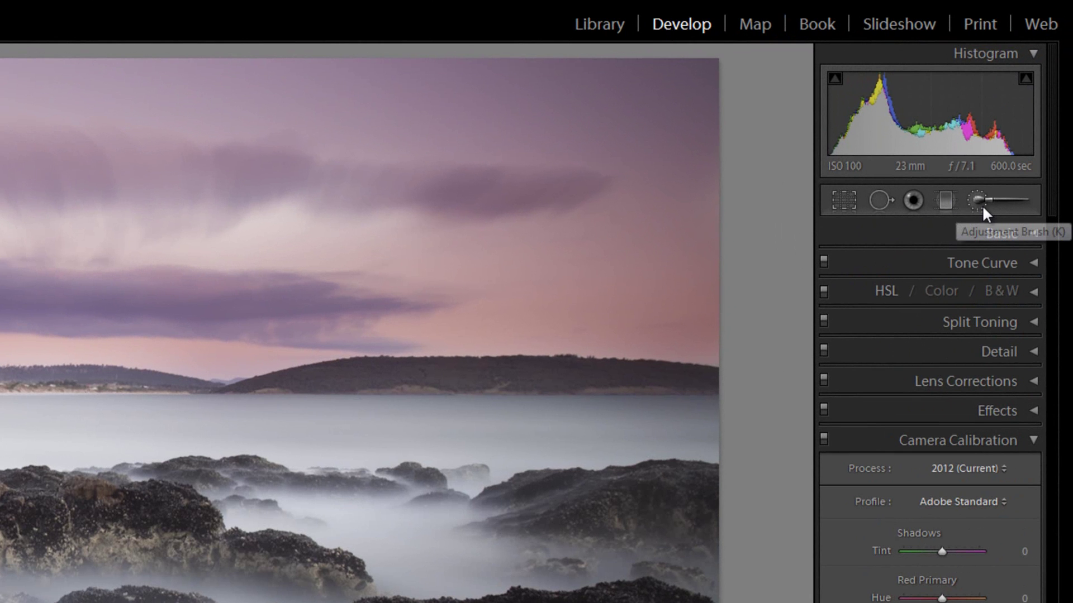
Paint Adjustment Brush strokes over the rocks and raise local Exposure to 0.49
{"action": "left_click", "coordinate": [982, 205]}
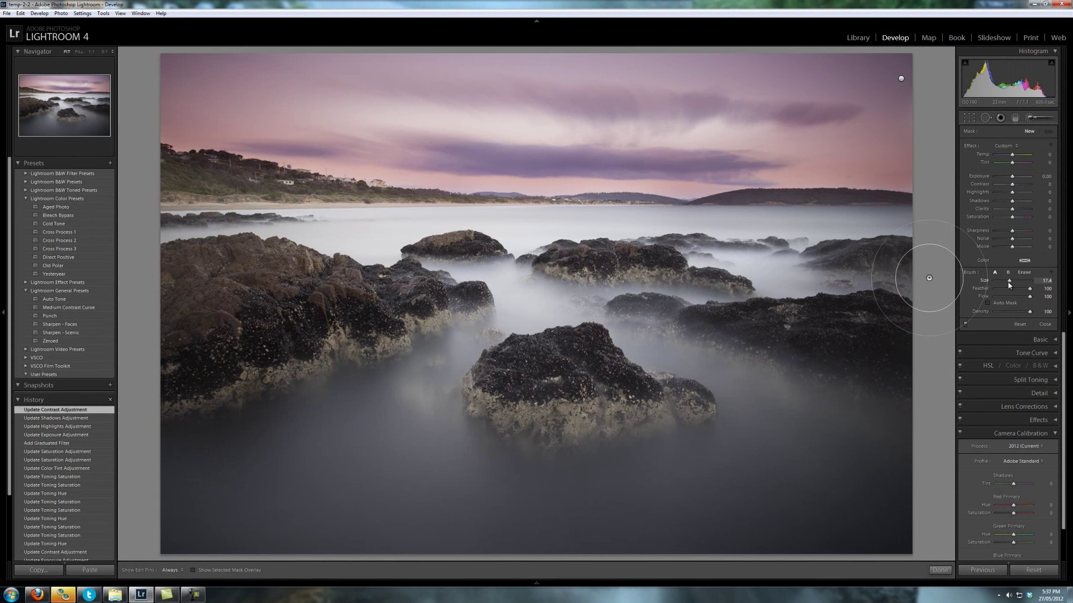
{"action": "scroll", "coordinate": [909, 278], "scroll_direction": "down", "scroll_amount": 3}
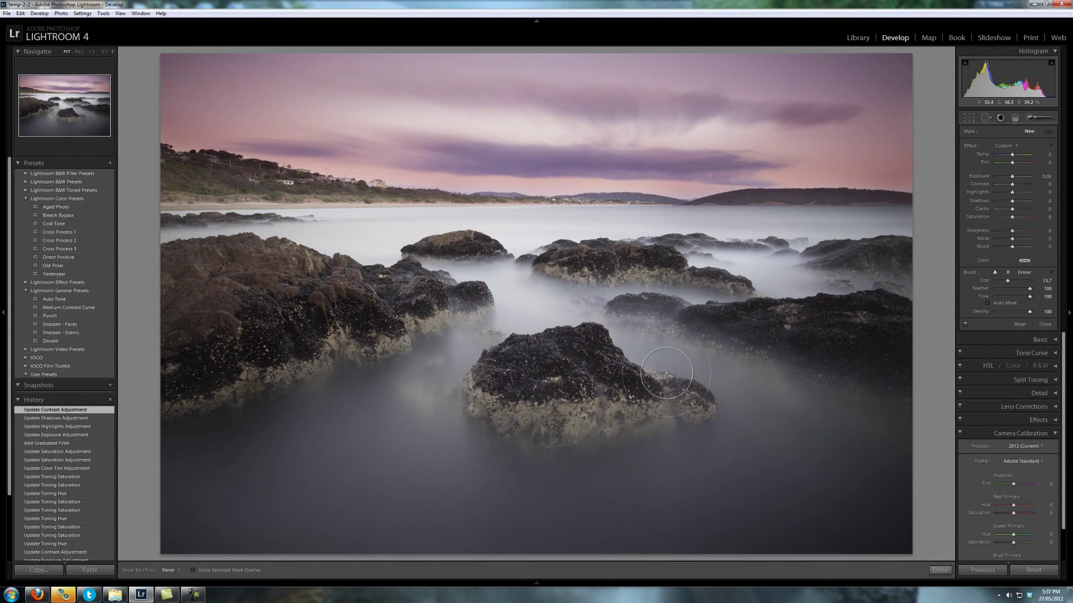
{"action": "left_click_drag", "start_coordinate": [629, 315], "coordinate": [593, 326]}
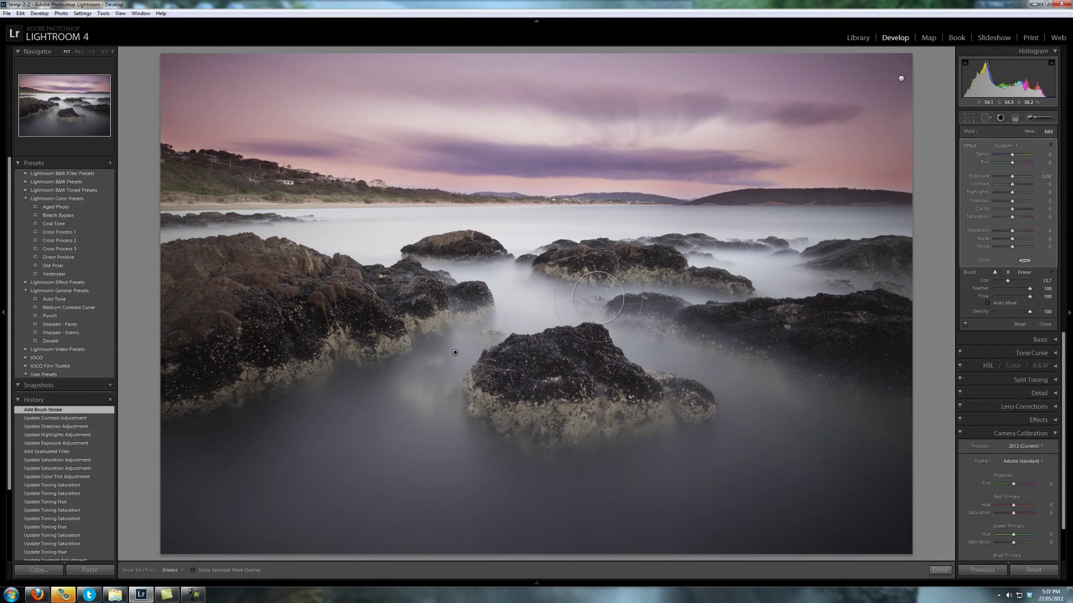
{"action": "left_click_drag", "start_coordinate": [586, 281], "coordinate": [646, 293]}
{"action": "scroll", "coordinate": [929, 279], "scroll_direction": "down", "scroll_amount": 3}
{"action": "scroll", "coordinate": [647, 287], "scroll_direction": "down", "scroll_amount": 2}
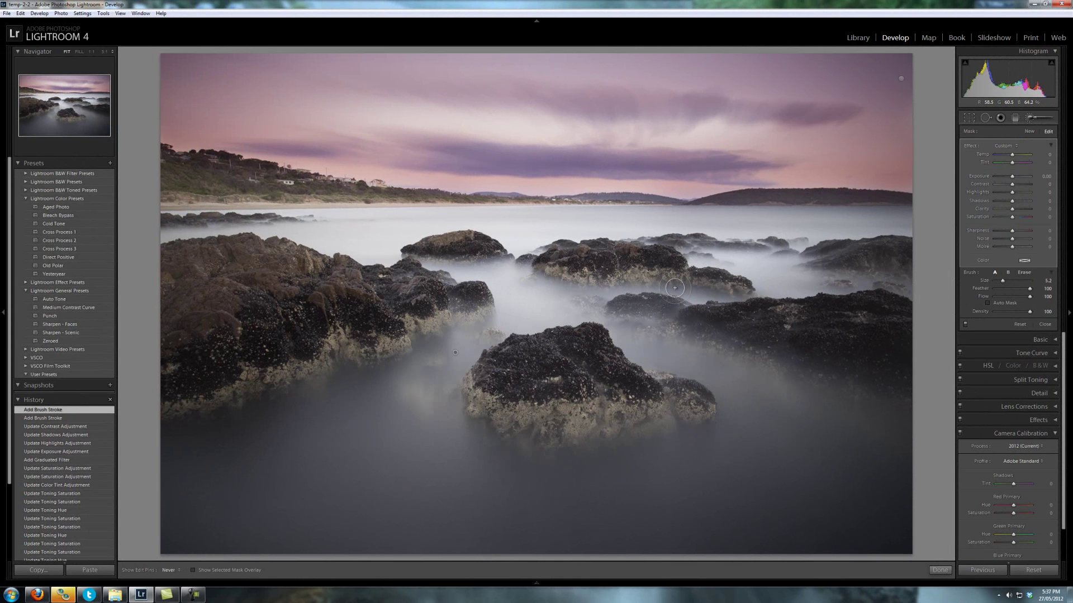
{"action": "left_click_drag", "start_coordinate": [745, 295], "coordinate": [770, 300]}
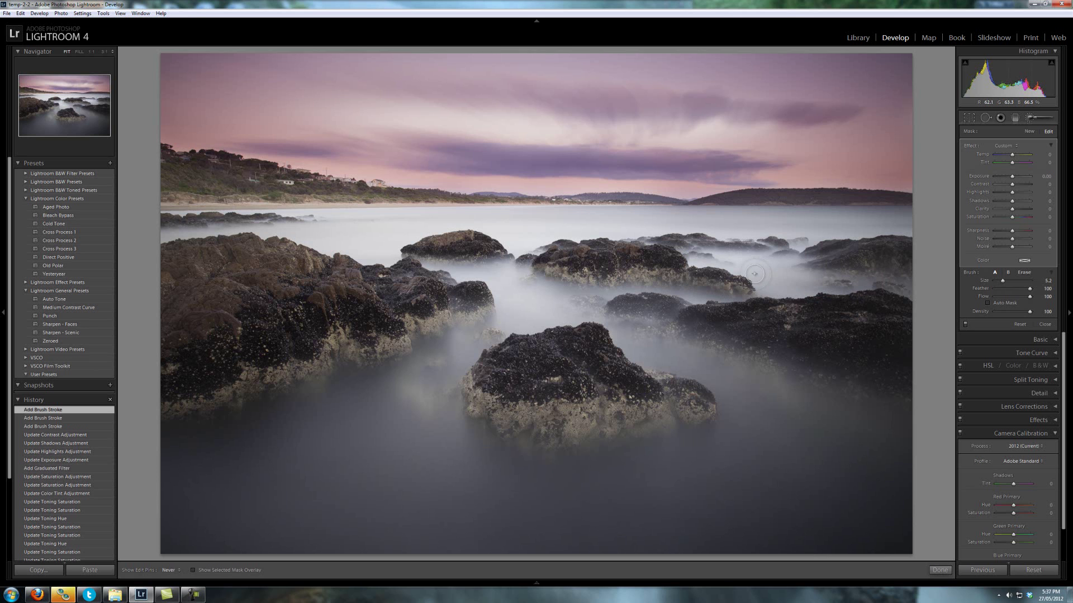
{"action": "left_click_drag", "start_coordinate": [713, 269], "coordinate": [691, 260]}
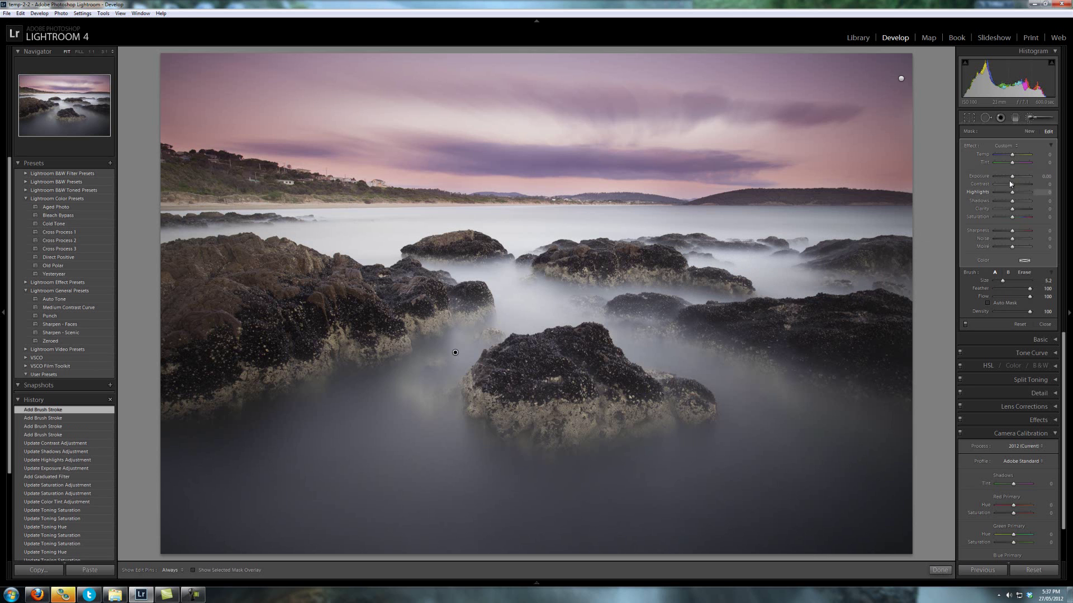
{"action": "left_click_drag", "start_coordinate": [1011, 177], "coordinate": [1015, 177]}
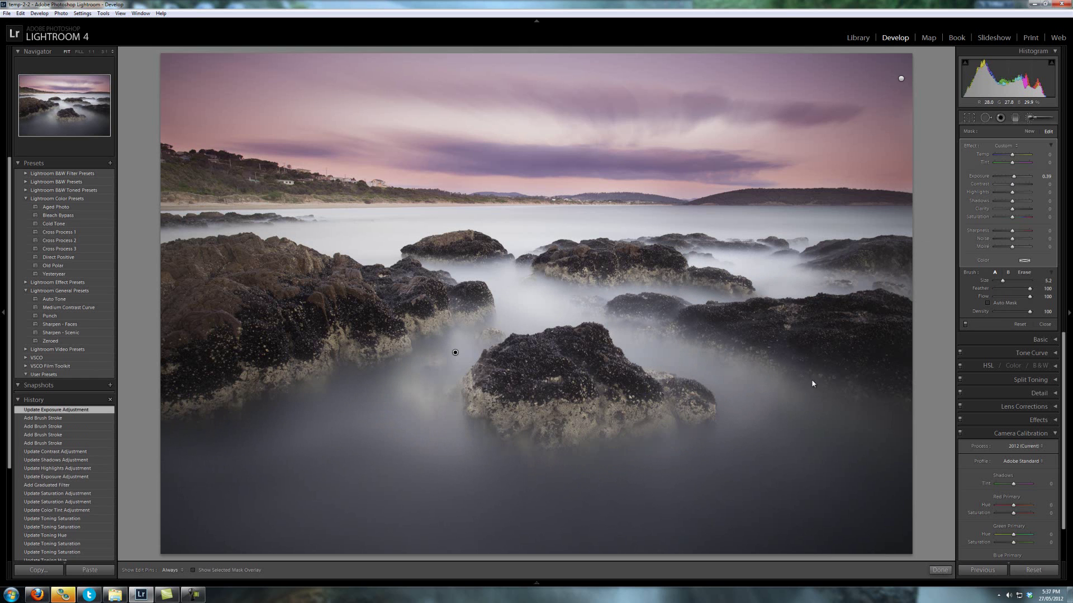
Dab the left rocks, then undo that stroke and the exposure change
{"action": "key", "text": "h"}
{"action": "scroll", "coordinate": [872, 403], "scroll_direction": "up", "scroll_amount": 3}
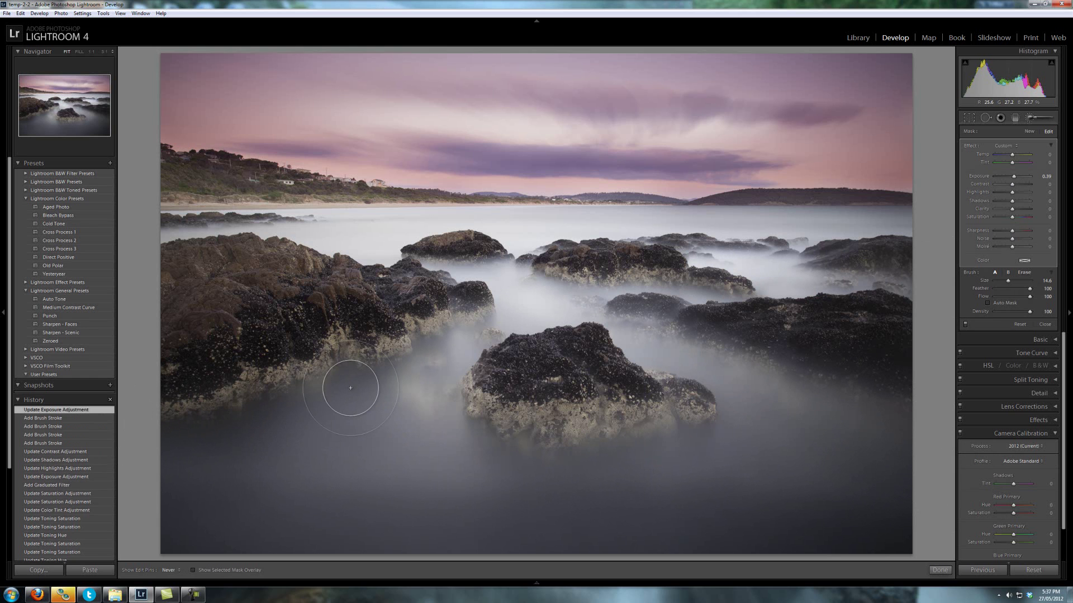
{"action": "left_click", "coordinate": [505, 456]}
{"action": "key", "text": "ctrl+z"}
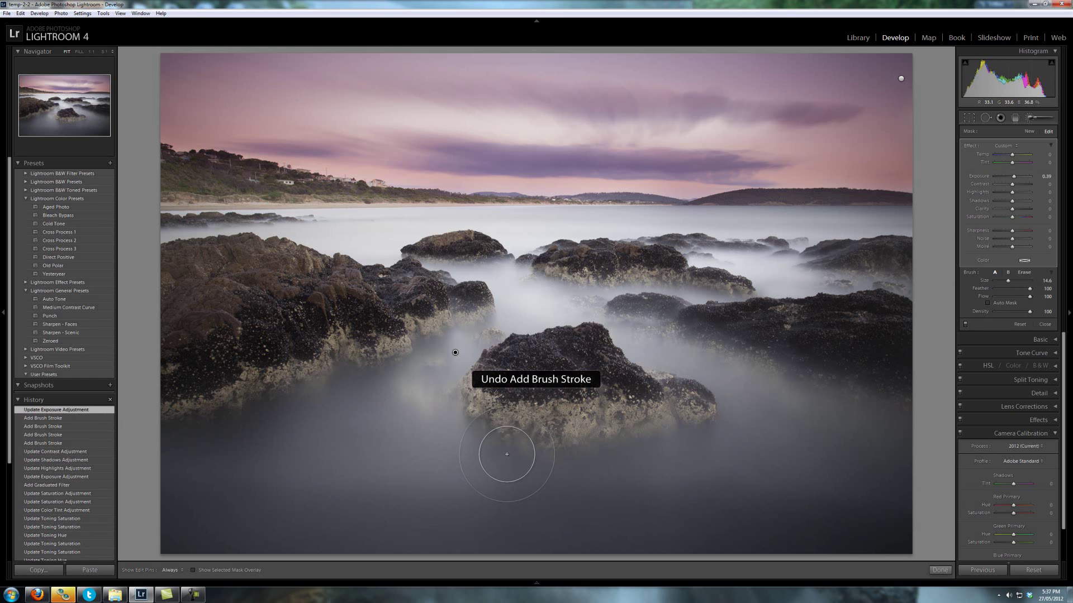
{"action": "key", "text": "ctrl+z"}
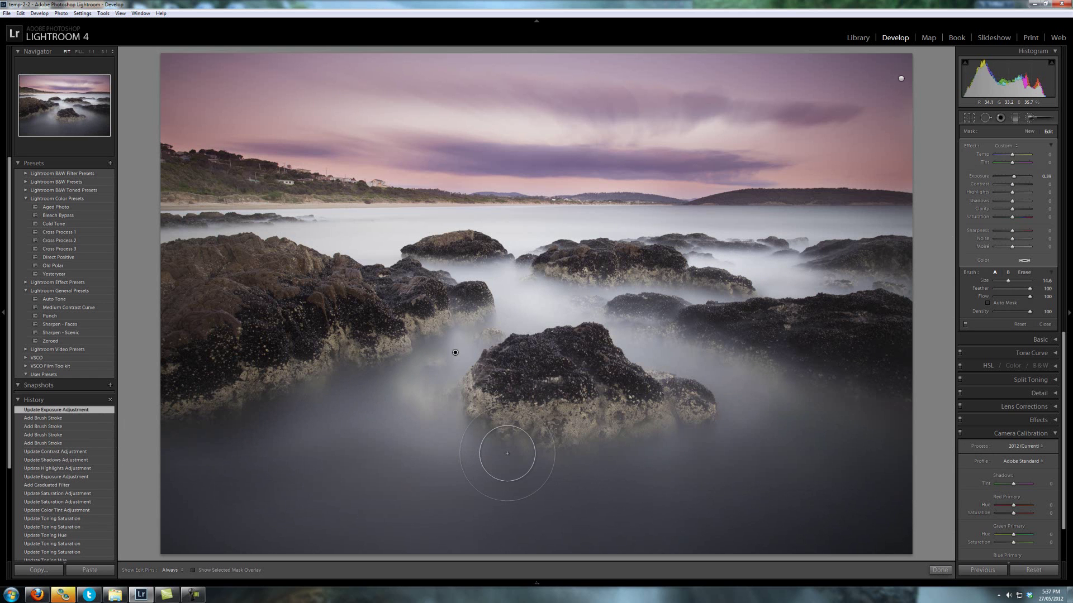
{"action": "key", "text": "ctrl+z"}
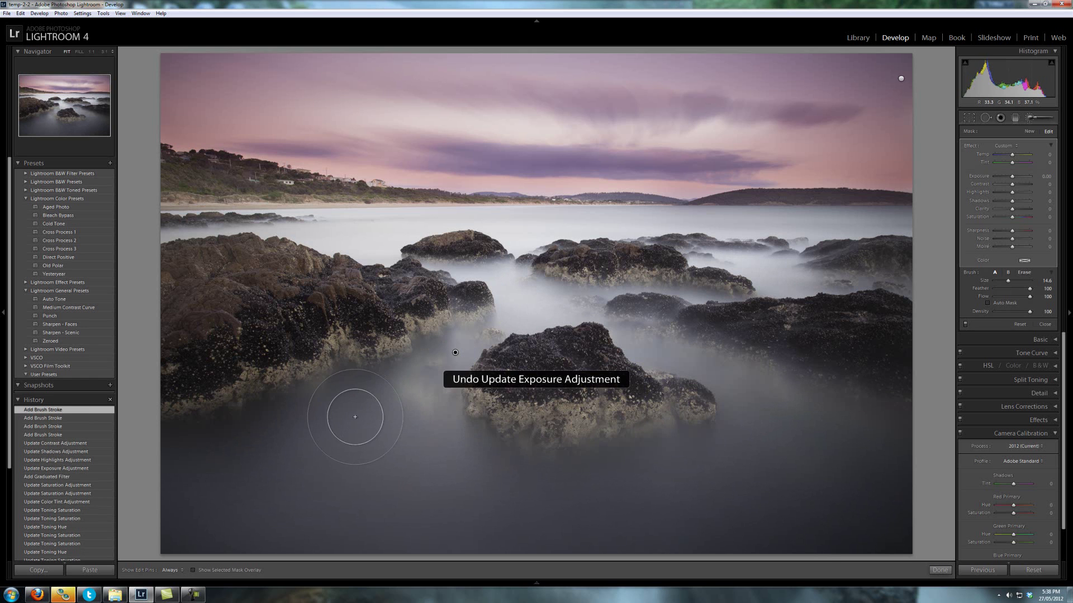
{"action": "key", "text": "h"}
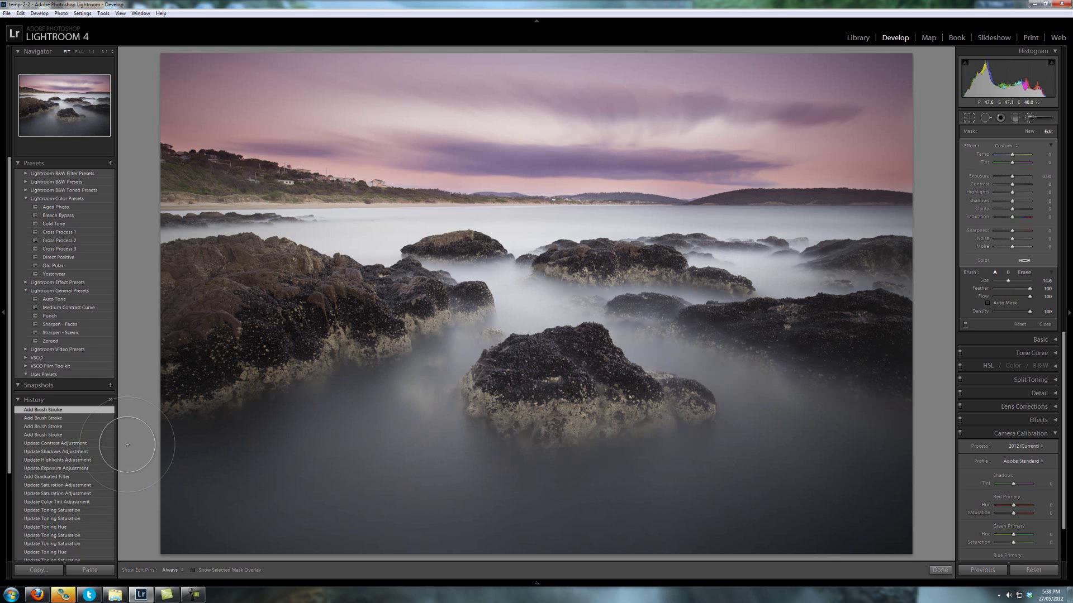
{"action": "key", "text": "h"}
Repaint the right, left waterline, lower-right and central rocks, and set Highlights to 44
{"action": "left_click", "coordinate": [394, 336]}
{"action": "left_click_drag", "start_coordinate": [656, 289], "coordinate": [895, 267]}
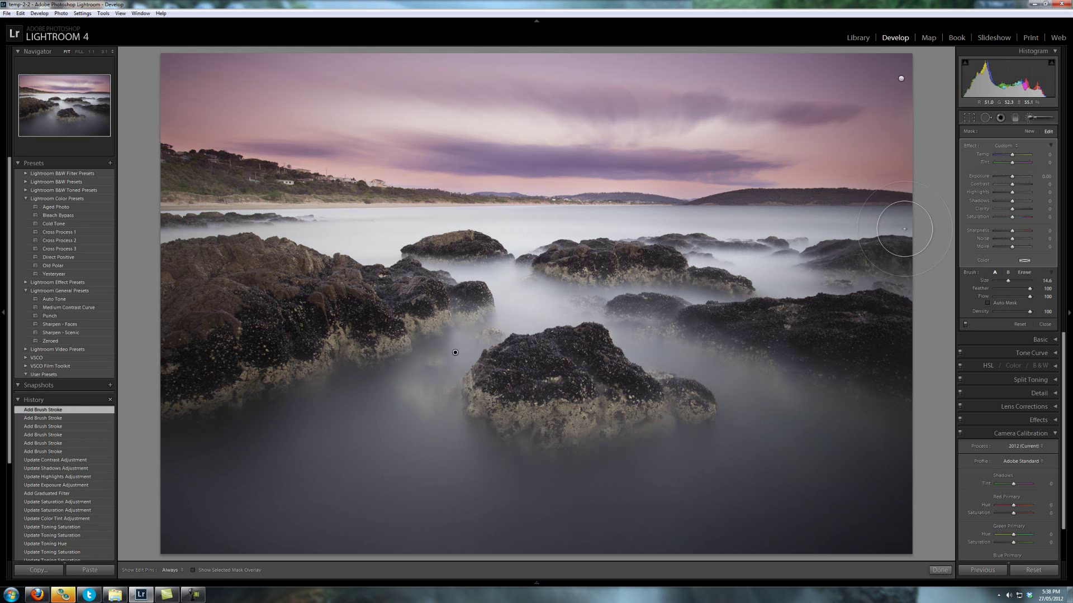
{"action": "key", "text": "h"}
{"action": "left_click_drag", "start_coordinate": [623, 226], "coordinate": [270, 227]}
{"action": "key", "text": "h"}
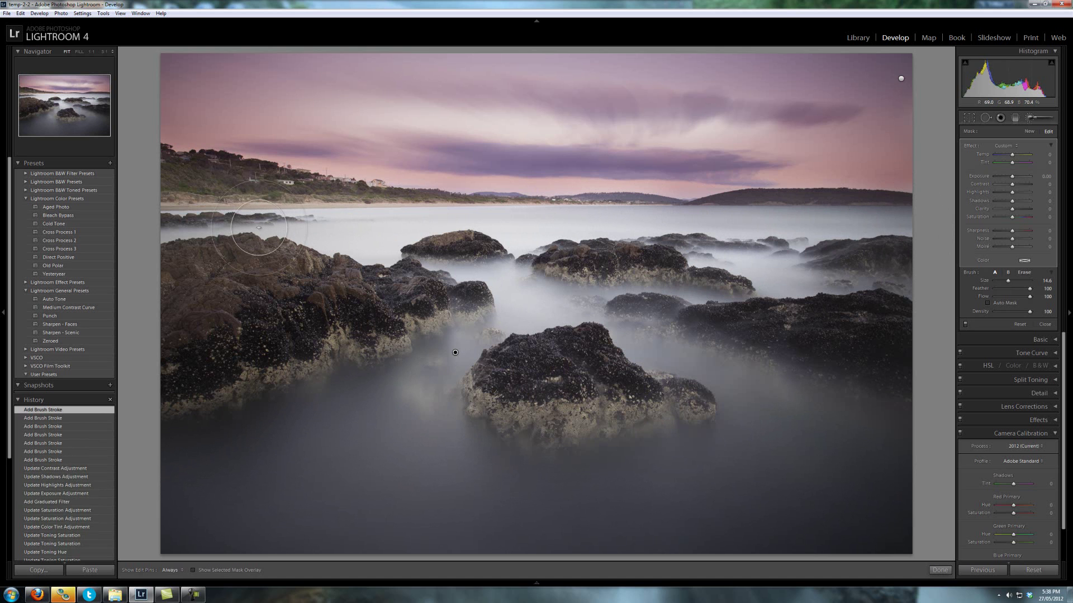
{"action": "key", "text": "h"}
{"action": "left_click_drag", "start_coordinate": [847, 394], "coordinate": [772, 386]}
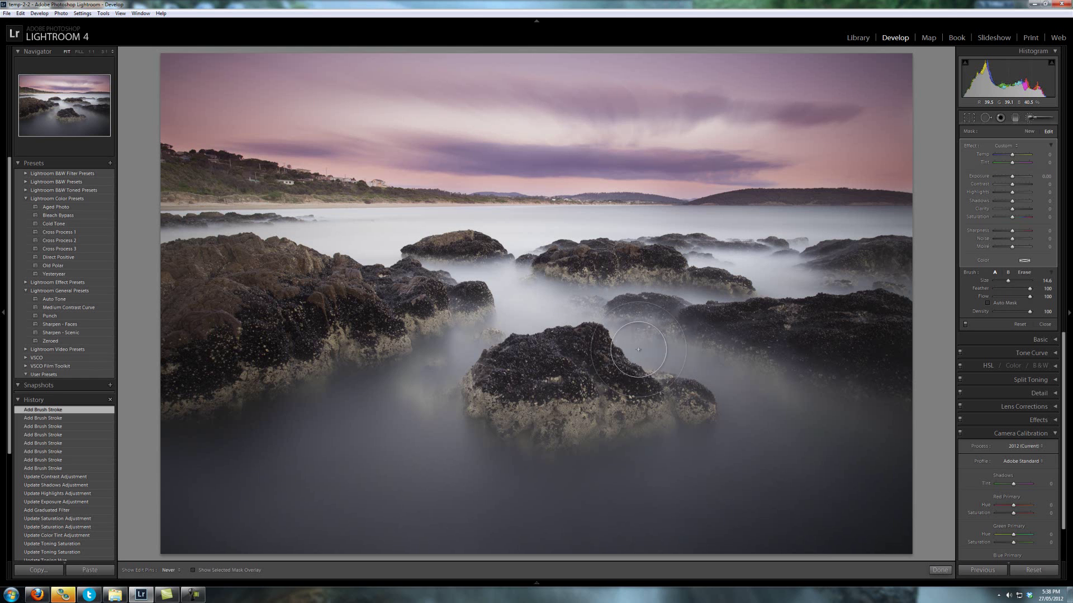
{"action": "left_click", "coordinate": [863, 398]}
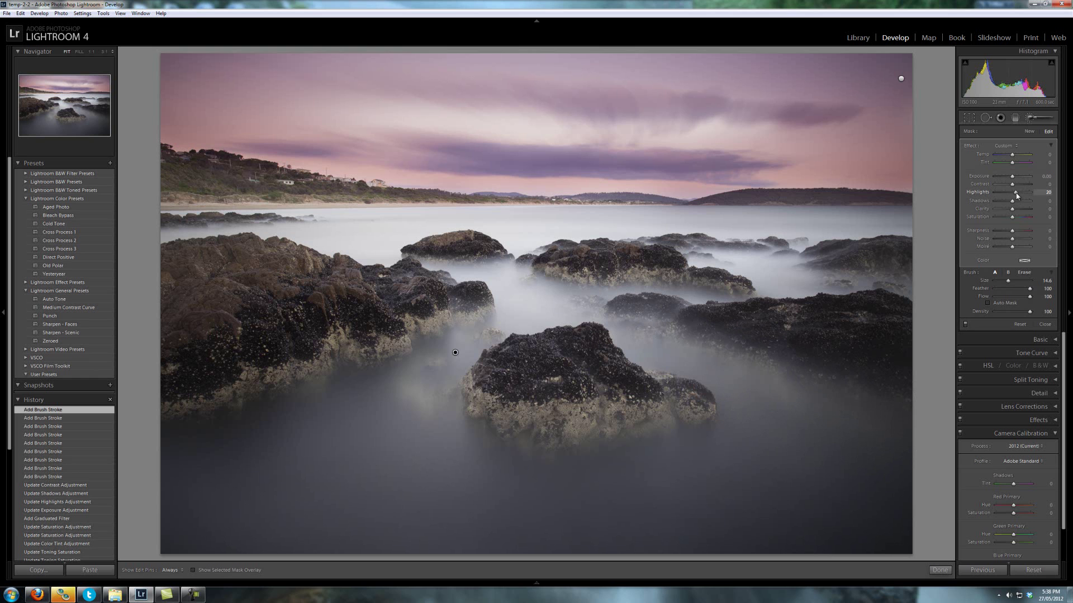
{"action": "left_click_drag", "start_coordinate": [1016, 193], "coordinate": [1018, 177]}
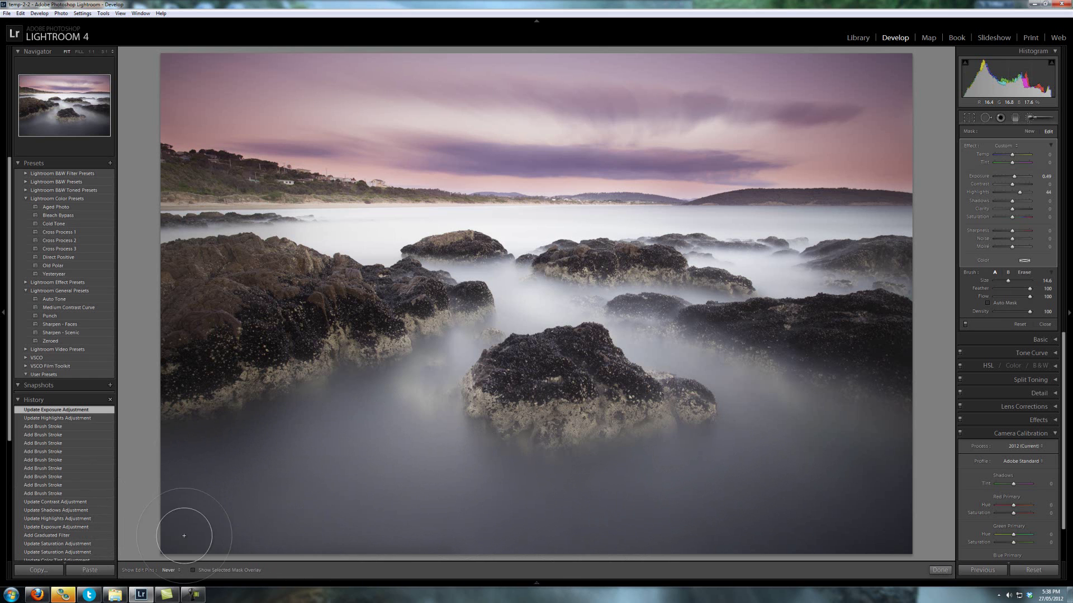
Add brightening dabs on the left, right and lower rocks, toggling the edit pins
{"action": "left_click", "coordinate": [282, 522]}
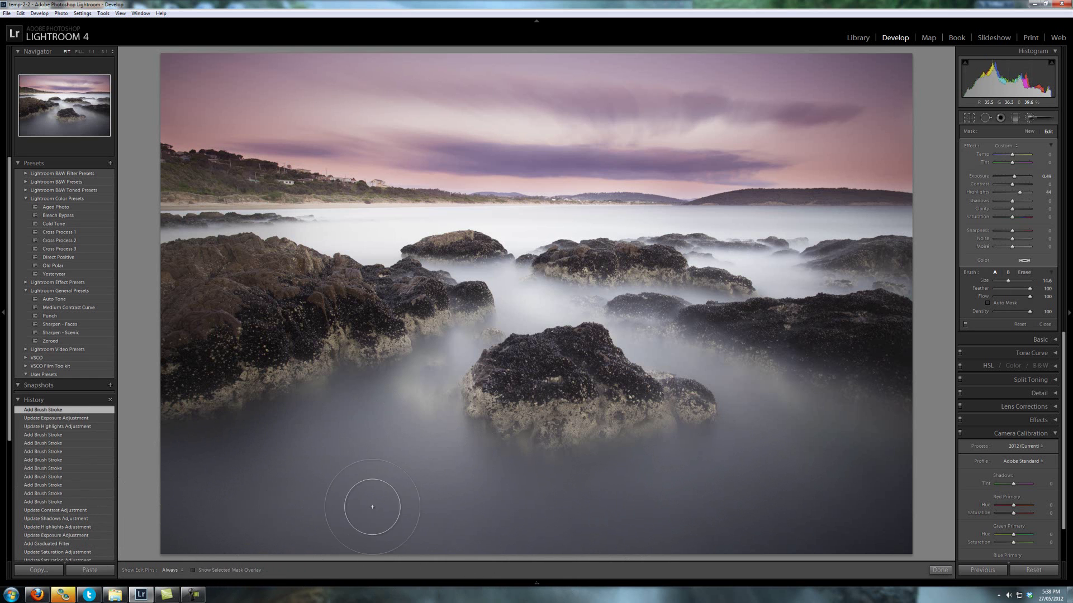
{"action": "left_click", "coordinate": [686, 331]}
{"action": "left_click", "coordinate": [894, 294]}
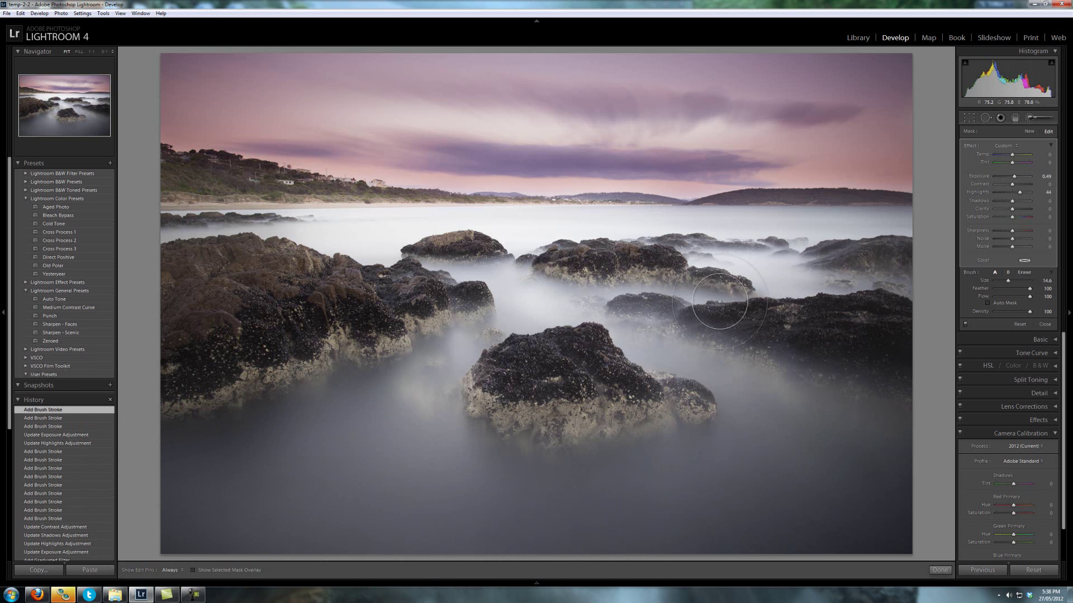
{"action": "left_click", "coordinate": [686, 299]}
{"action": "key", "text": "h"}
{"action": "left_click", "coordinate": [455, 271]}
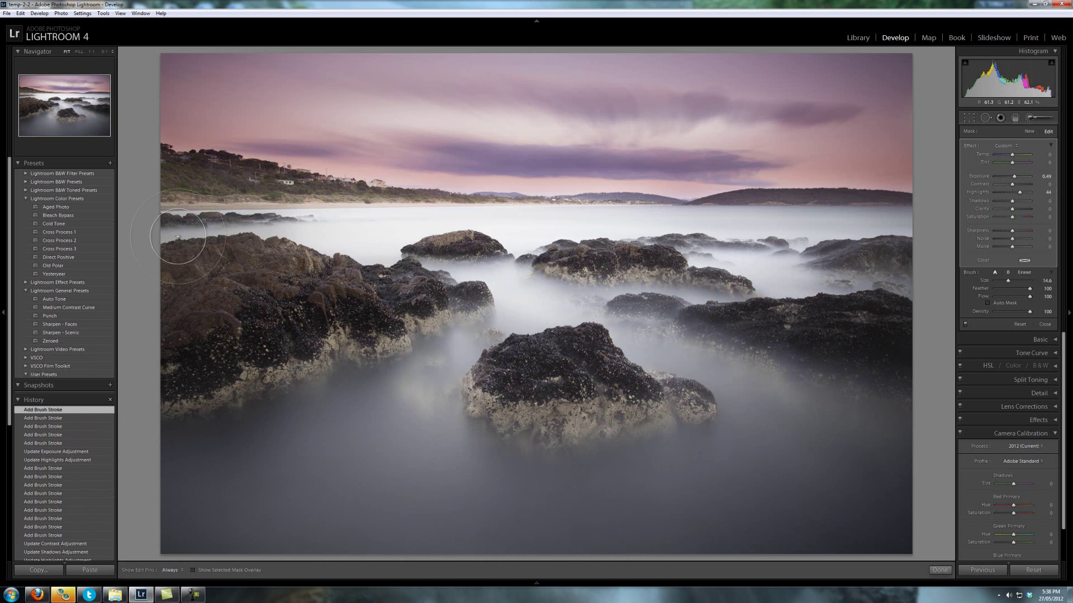
{"action": "key", "text": "h"}
Start a new adjustment brush at size 6.3 with the edit pins hidden
{"action": "left_click", "coordinate": [1033, 120]}
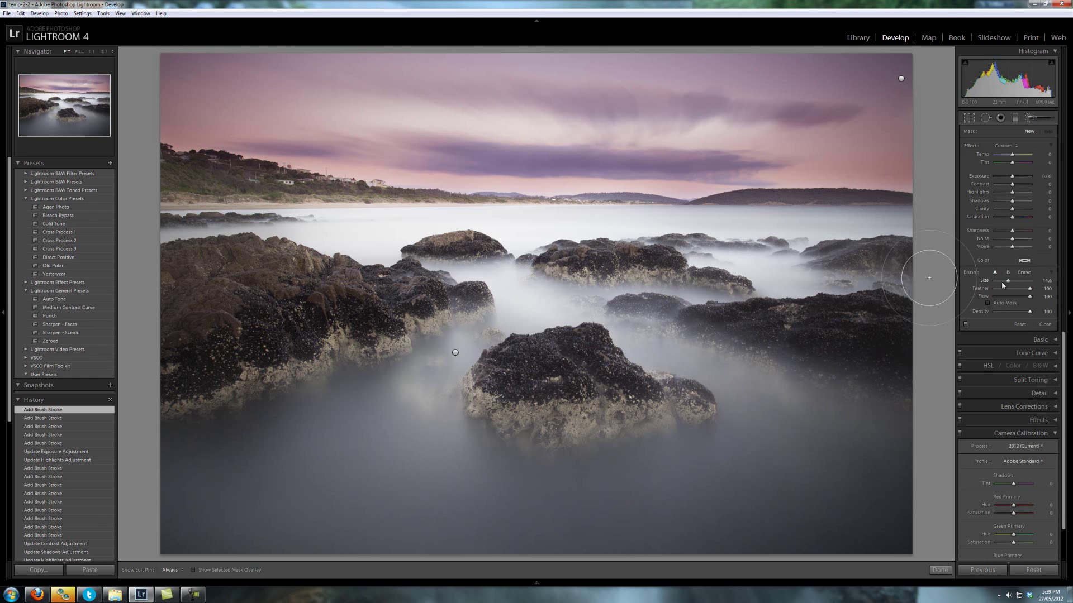
{"action": "left_click_drag", "start_coordinate": [1010, 280], "coordinate": [1003, 281]}
{"action": "key", "text": "h"}
Paint the new mask across the left, central and right rocks
{"action": "left_click_drag", "start_coordinate": [218, 343], "coordinate": [388, 334]}
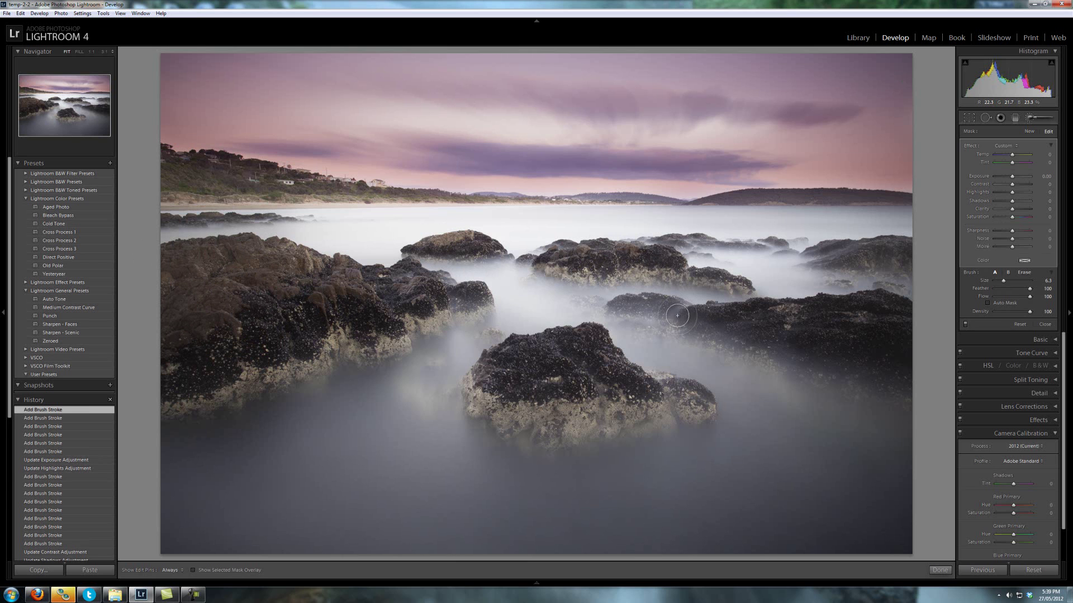
{"action": "left_click_drag", "start_coordinate": [670, 311], "coordinate": [697, 270]}
{"action": "left_click_drag", "start_coordinate": [863, 256], "coordinate": [910, 261]}
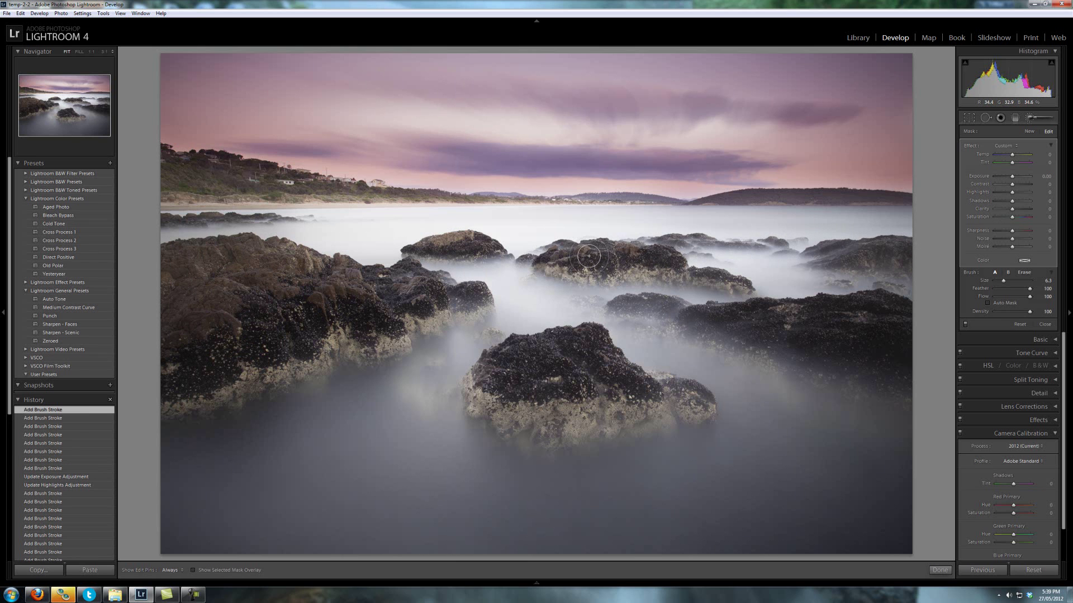
Leave the colour swatch unchanged and set the rock brush Temp to 12
{"action": "left_click", "coordinate": [1024, 262]}
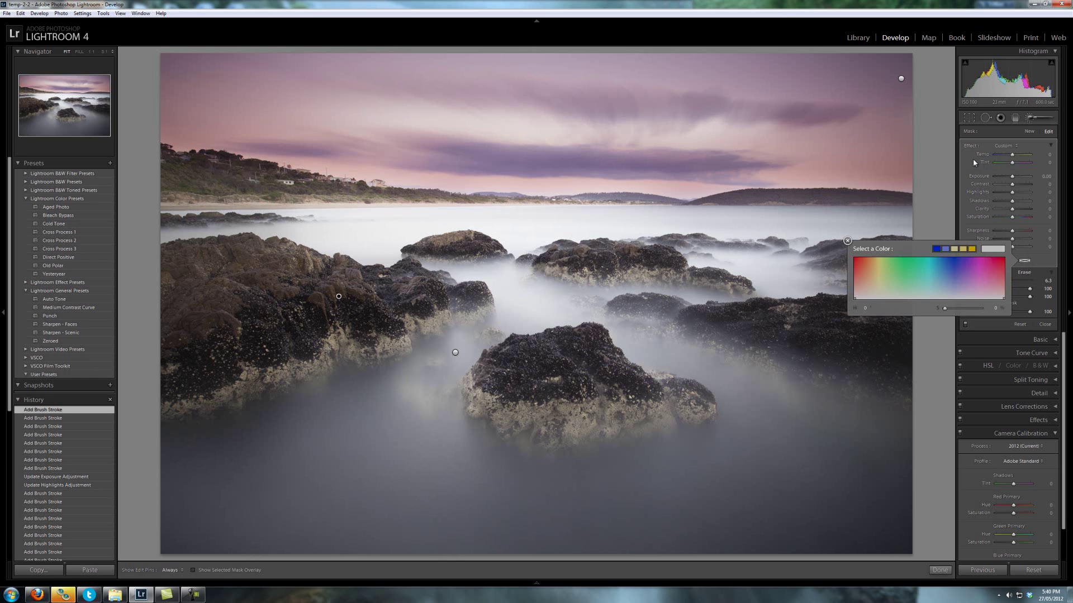
{"action": "left_click", "coordinate": [1011, 156]}
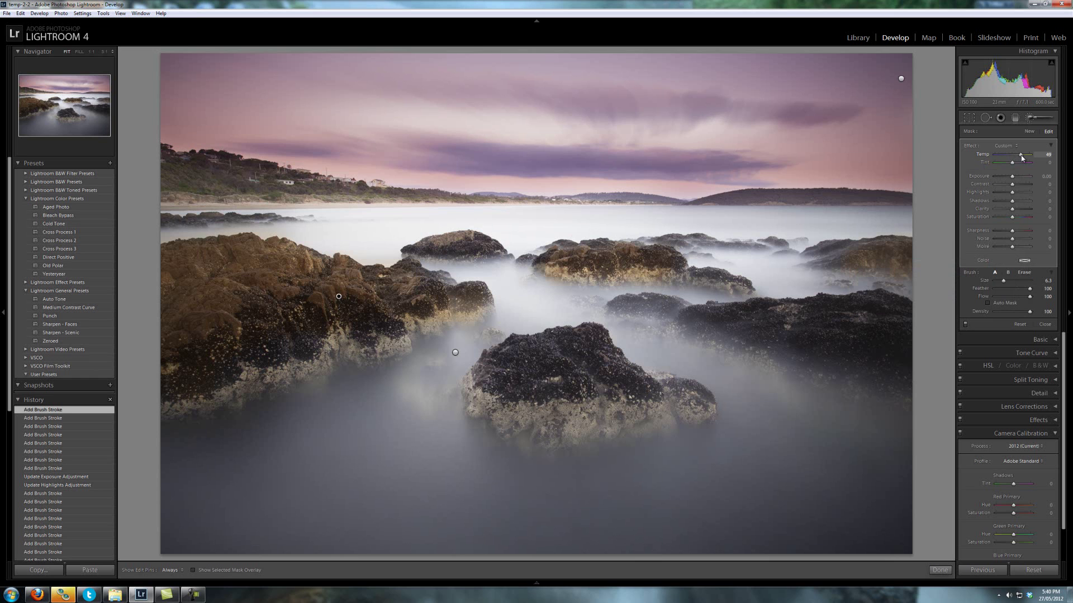
{"action": "left_click_drag", "start_coordinate": [1020, 156], "coordinate": [1011, 156]}
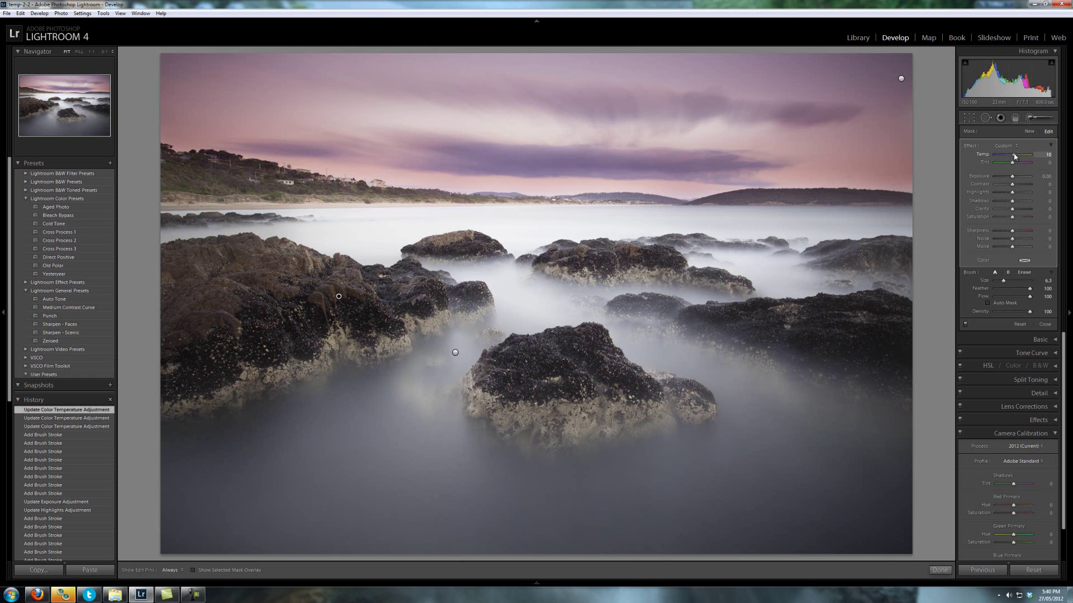
{"action": "left_click_drag", "start_coordinate": [1014, 155], "coordinate": [1007, 156]}
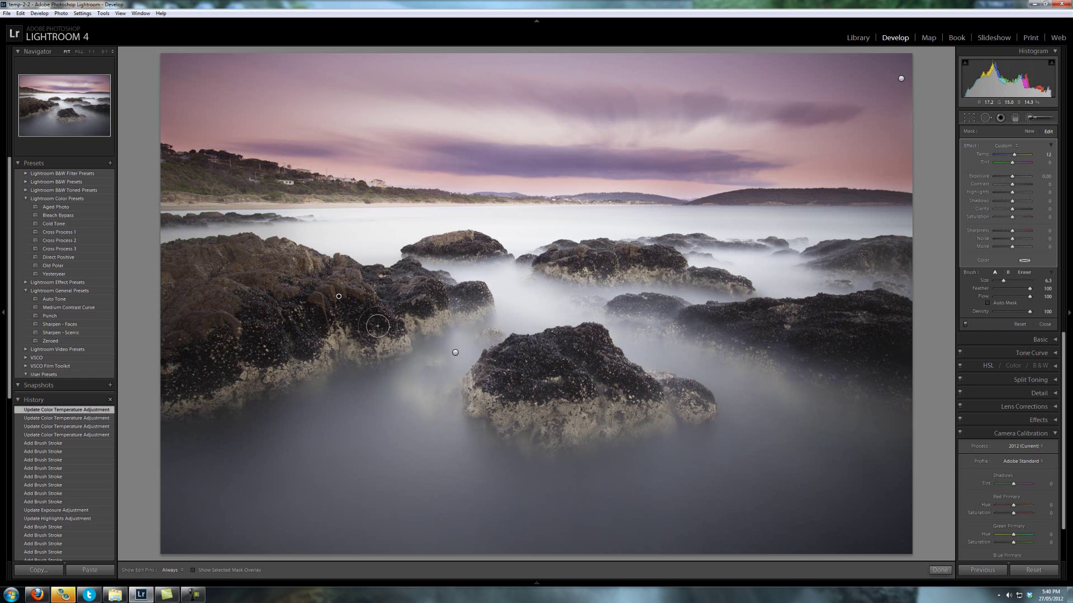
{"action": "key", "text": "h"}
Paint the warming brush over more of the right, central and lower rocks
{"action": "mouse_move", "coordinate": [608, 270]}
{"action": "left_mouse_down"}
{"action": "mouse_move", "coordinate": [673, 278]}
{"action": "mouse_move", "coordinate": [661, 314]}
{"action": "left_mouse_up"}
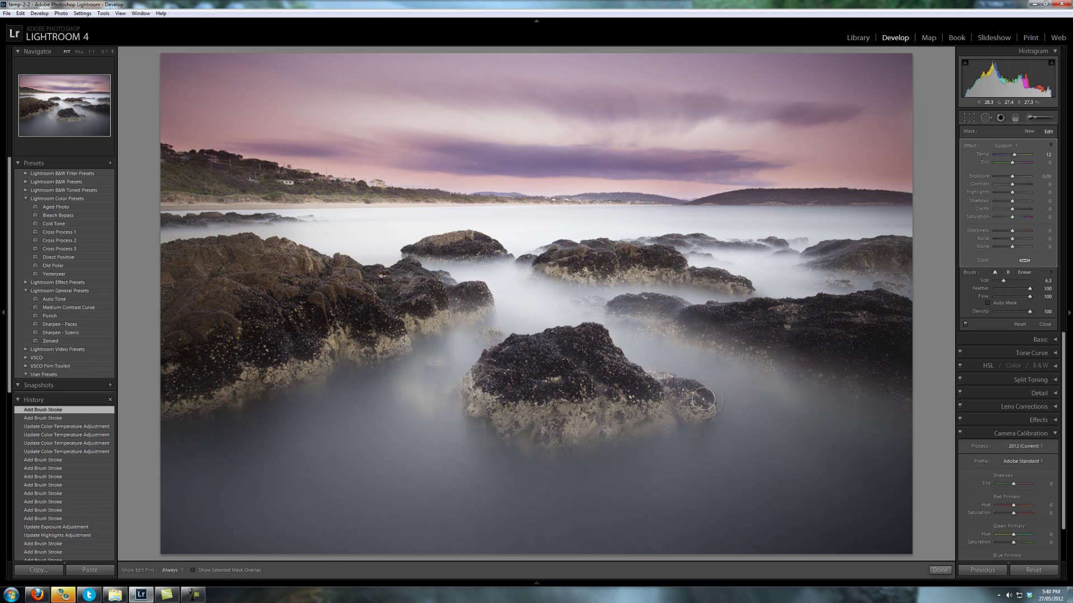
{"action": "left_click_drag", "start_coordinate": [696, 403], "coordinate": [620, 422]}
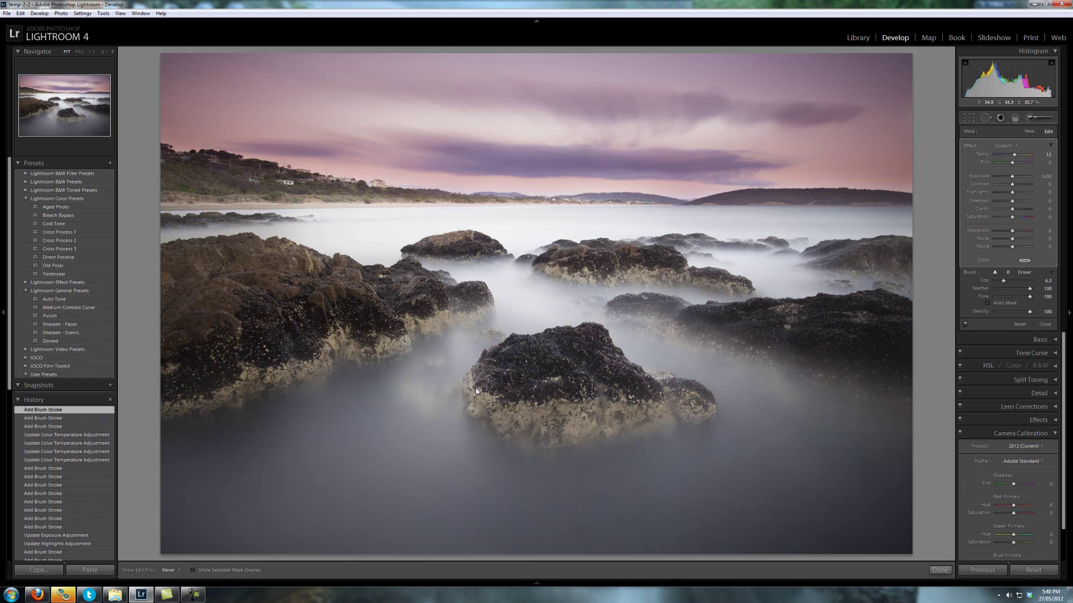
{"action": "left_click_drag", "start_coordinate": [417, 258], "coordinate": [436, 254]}
{"action": "left_click_drag", "start_coordinate": [515, 256], "coordinate": [771, 259]}
{"action": "mouse_move", "coordinate": [849, 268]}
{"action": "left_mouse_down"}
{"action": "mouse_move", "coordinate": [855, 261]}
{"action": "mouse_move", "coordinate": [888, 285]}
{"action": "left_mouse_up"}
{"action": "left_click_drag", "start_coordinate": [873, 232], "coordinate": [884, 236]}
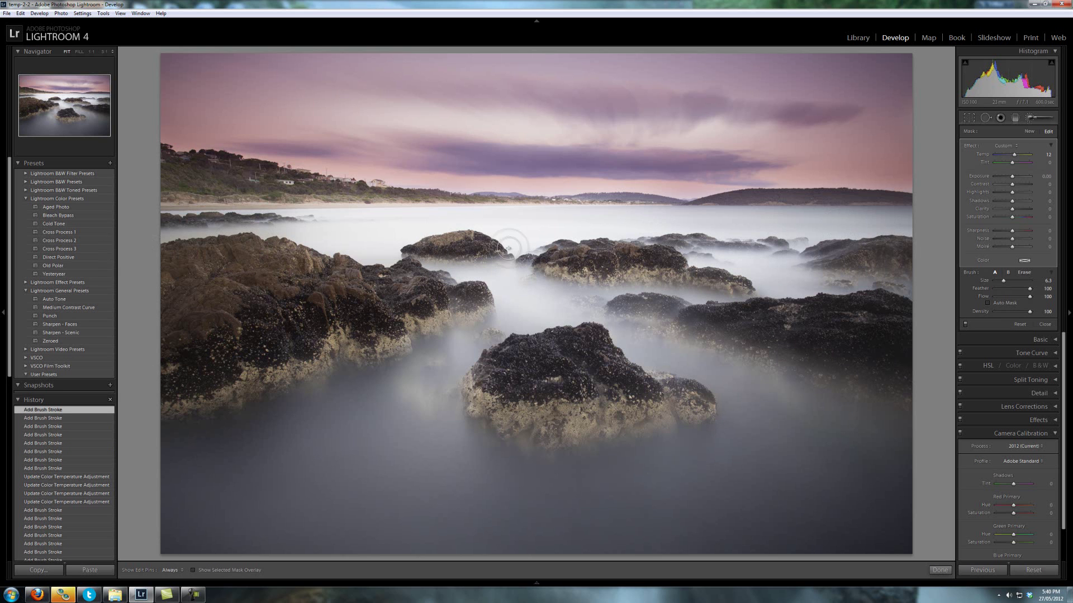
{"action": "left_click_drag", "start_coordinate": [501, 252], "coordinate": [511, 245]}
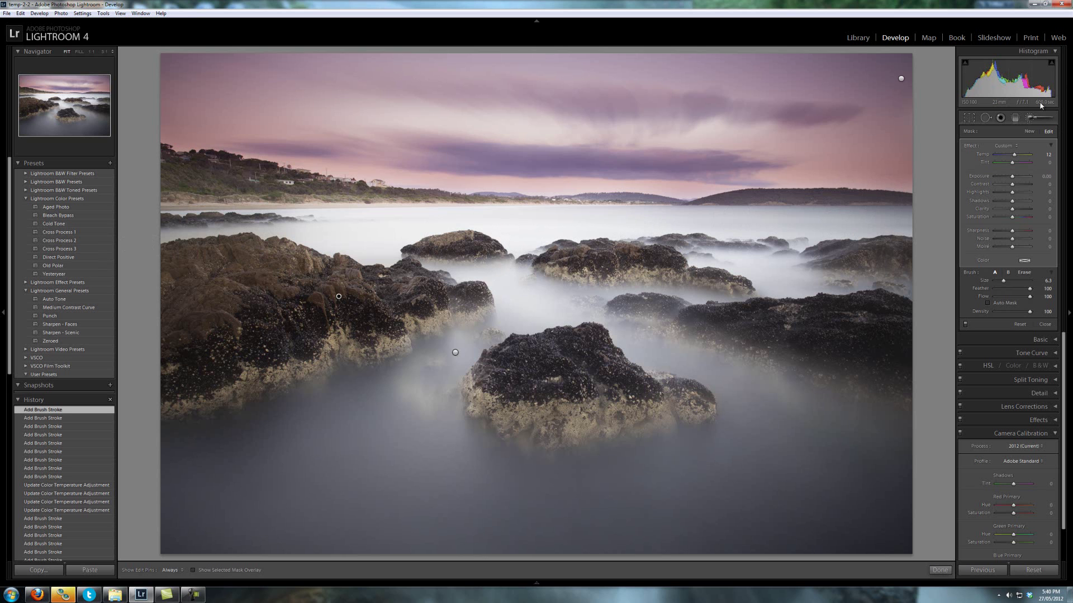
Close the brush and zoom to 1:1 on the houses on the hillside
{"action": "left_click", "coordinate": [1030, 118]}
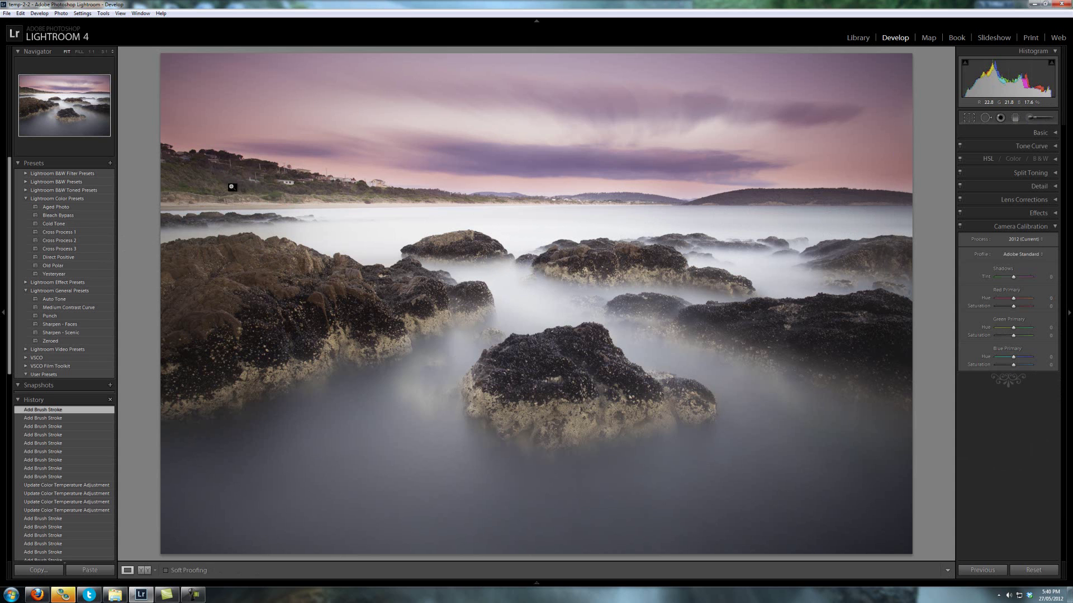
{"action": "left_click", "coordinate": [205, 175]}
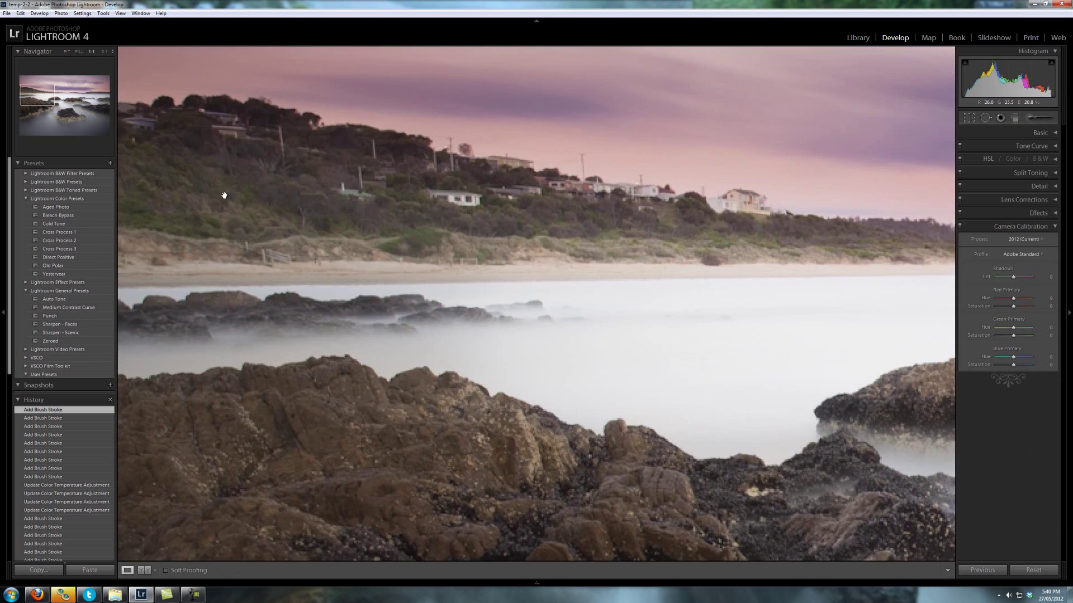
{"action": "left_click_drag", "start_coordinate": [240, 179], "coordinate": [385, 243]}
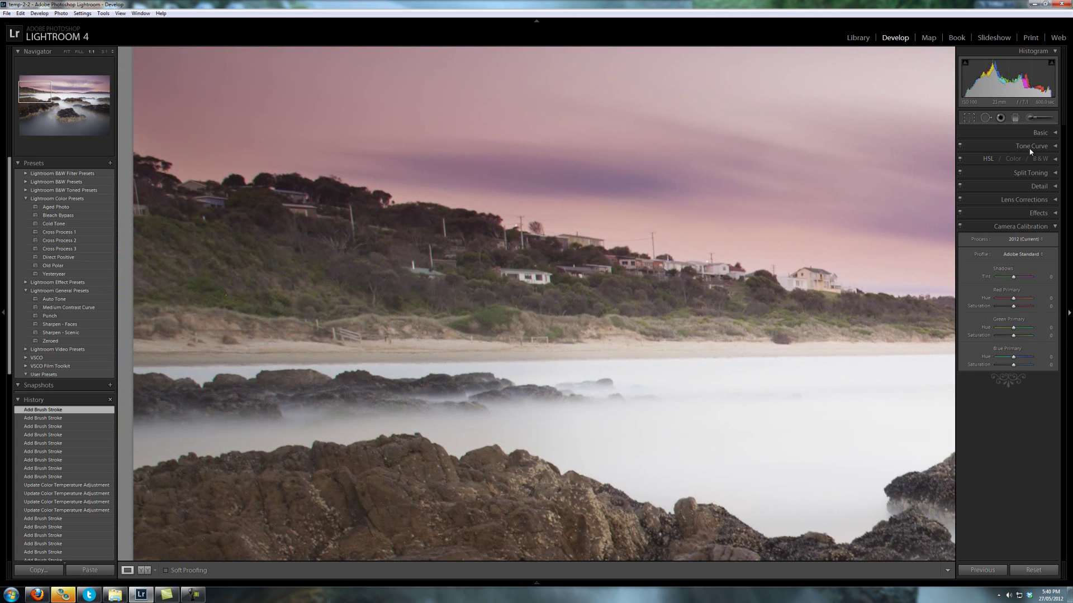
Paint a new hillside mask with a slightly larger brush, exposure 0.29 and contrast 37
{"action": "left_click", "coordinate": [1033, 120]}
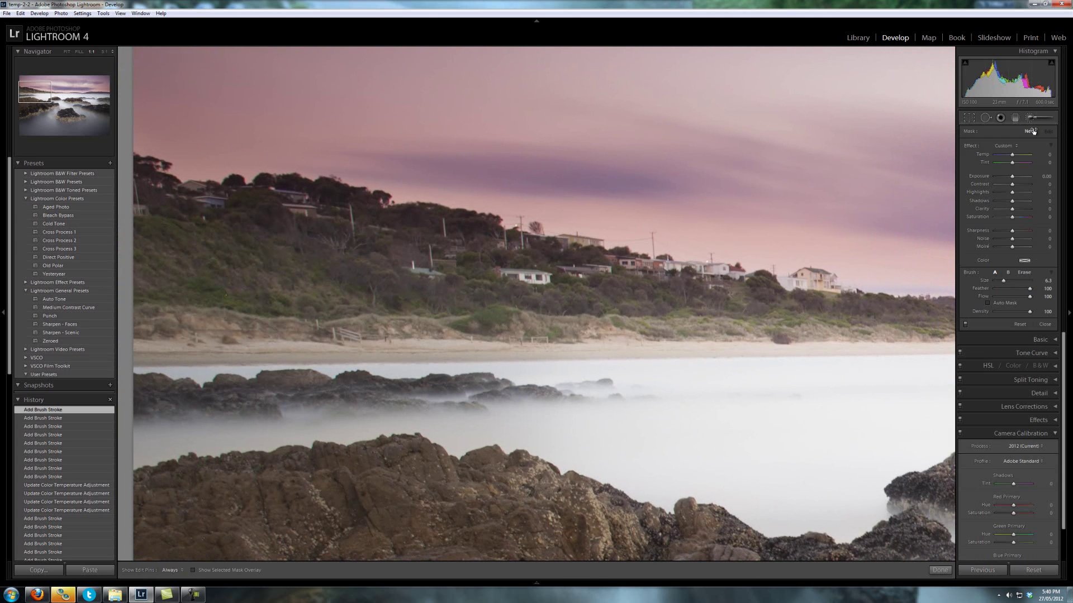
{"action": "left_click_drag", "start_coordinate": [1004, 281], "coordinate": [1010, 284]}
{"action": "left_click_drag", "start_coordinate": [453, 250], "coordinate": [444, 251]}
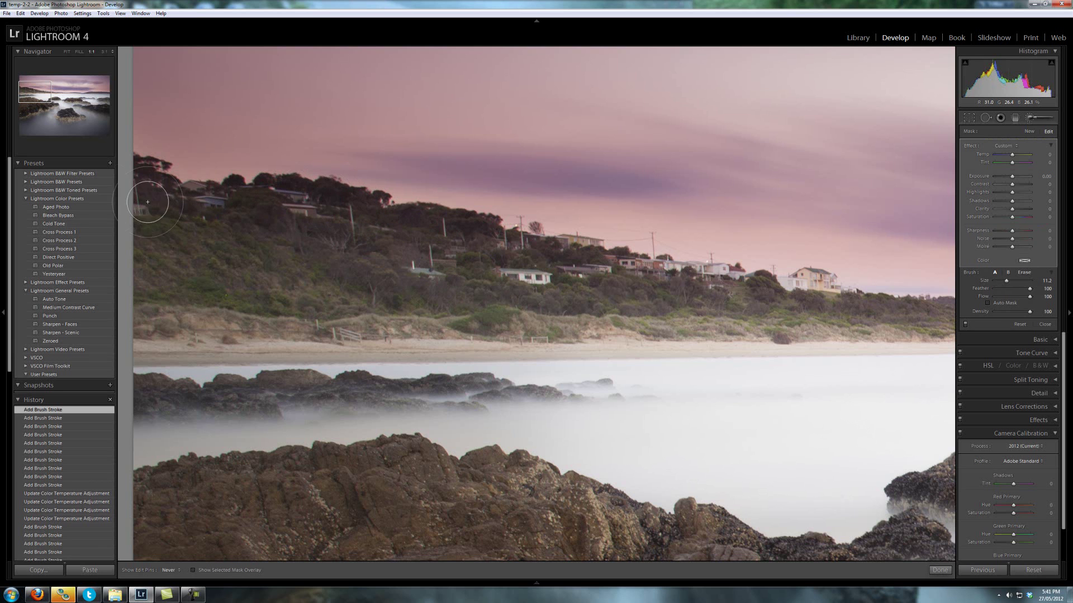
{"action": "key", "text": "h"}
{"action": "left_click", "coordinate": [320, 230]}
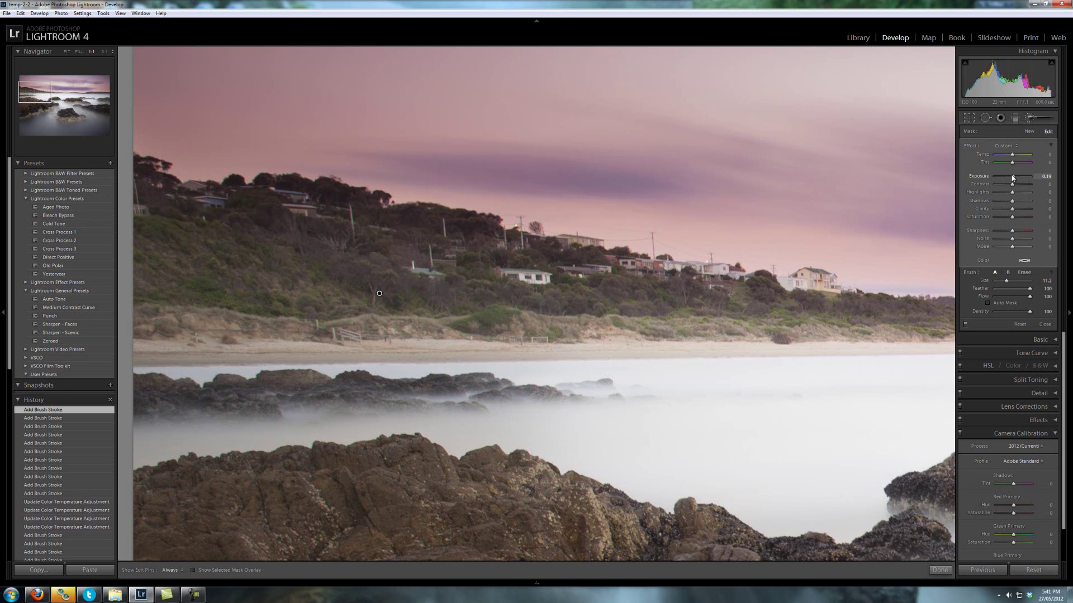
{"action": "key", "text": "Return"}
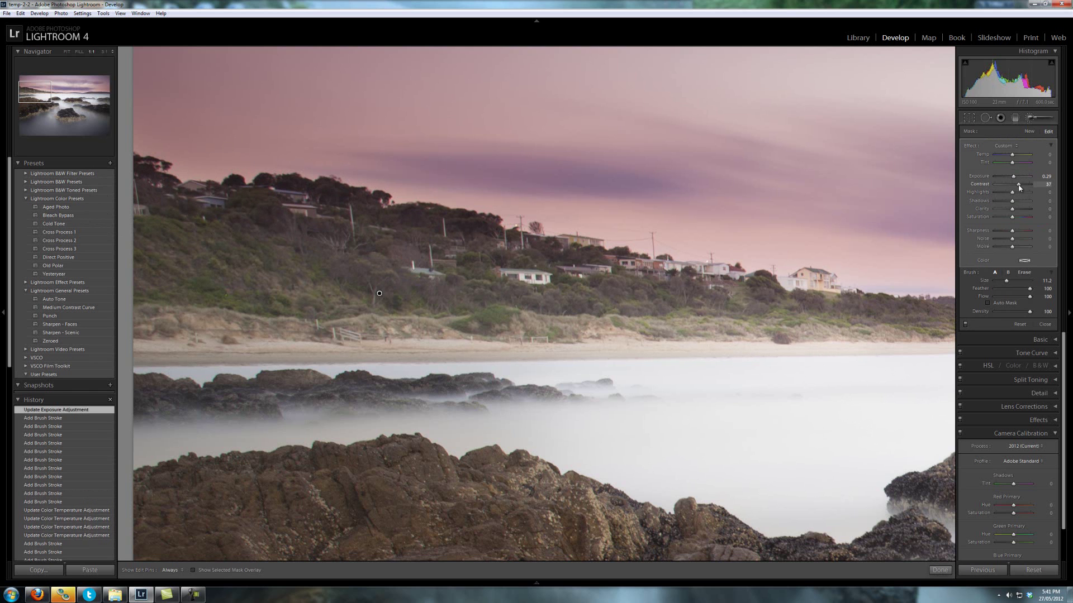
{"action": "left_click", "coordinate": [1020, 185]}
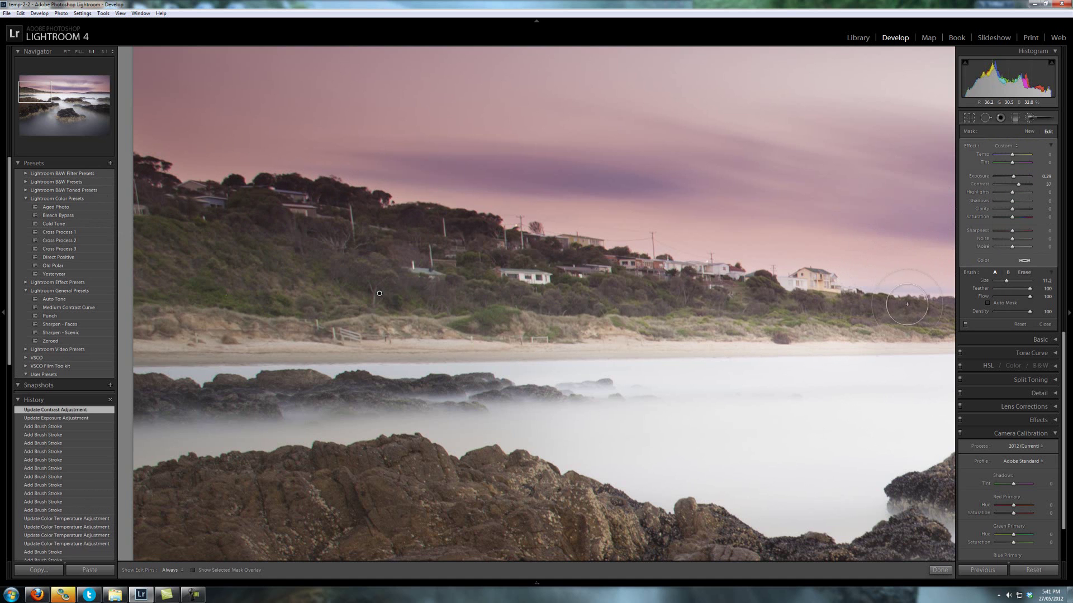
Finish the hillside brush and pan the close-up across the distant hills
{"action": "left_click", "coordinate": [968, 318]}
{"action": "key", "text": "k"}
{"action": "left_click_drag", "start_coordinate": [863, 309], "coordinate": [581, 322]}
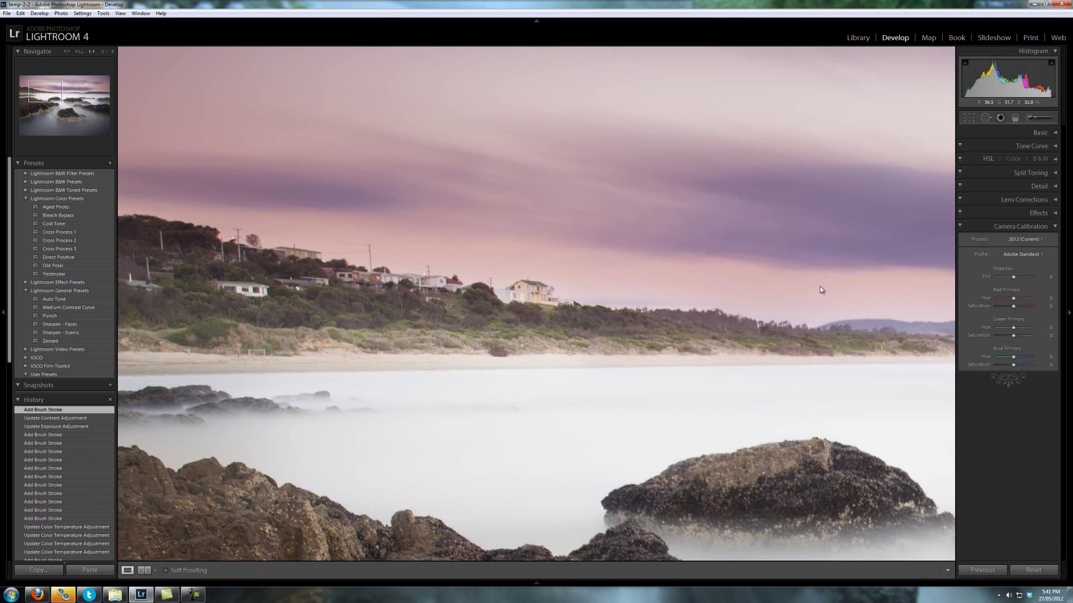
{"action": "left_click_drag", "start_coordinate": [739, 289], "coordinate": [542, 304]}
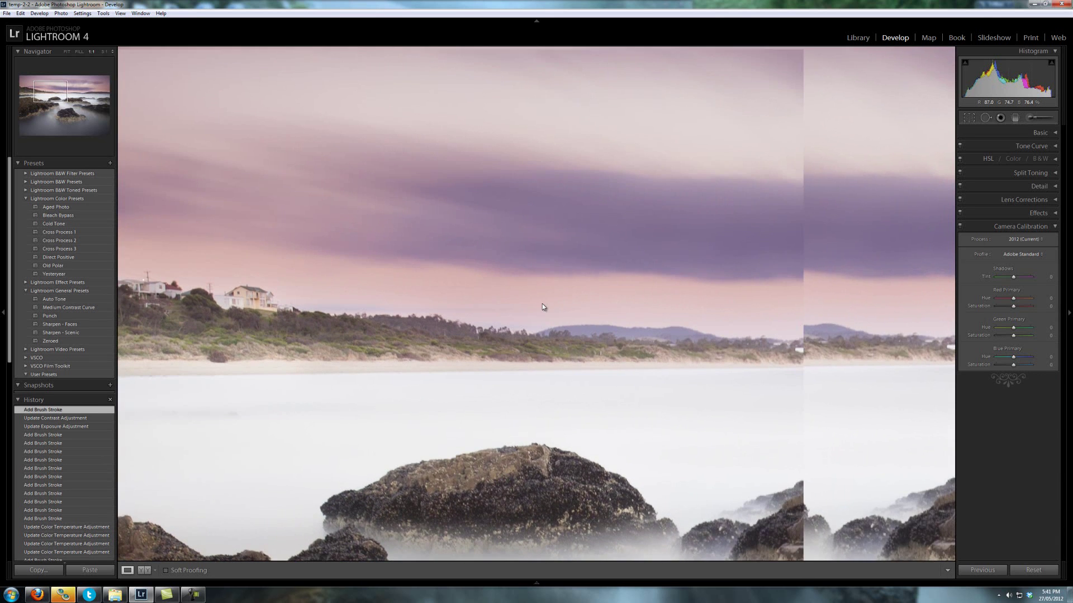
Return to Fit view, select the hillside brush pin, and paint the horizon at size 3.6
{"action": "left_click", "coordinate": [611, 278]}
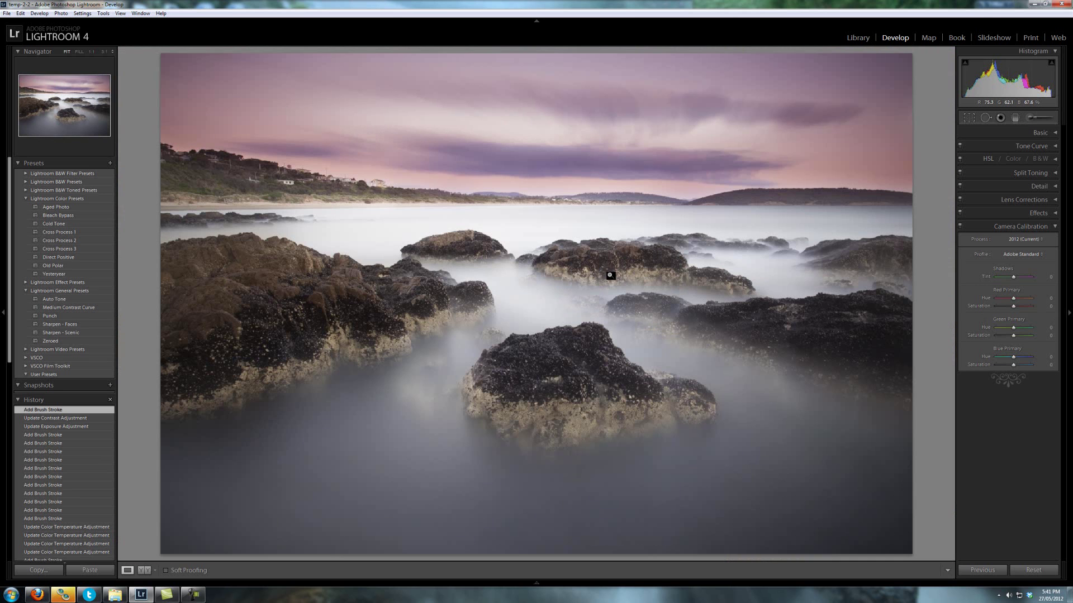
{"action": "left_click", "coordinate": [1032, 118]}
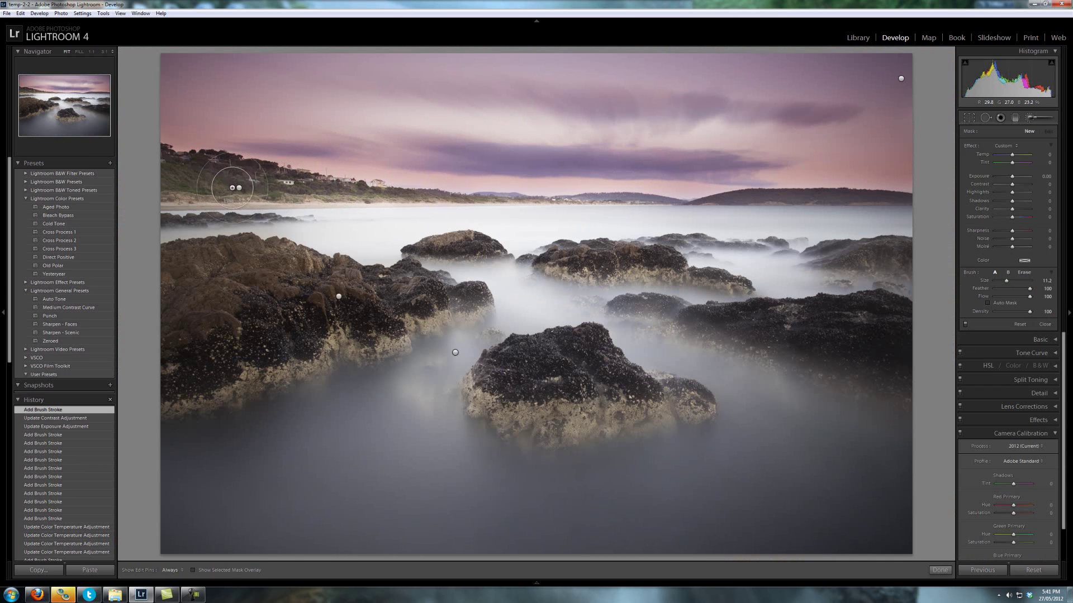
{"action": "left_click", "coordinate": [236, 186]}
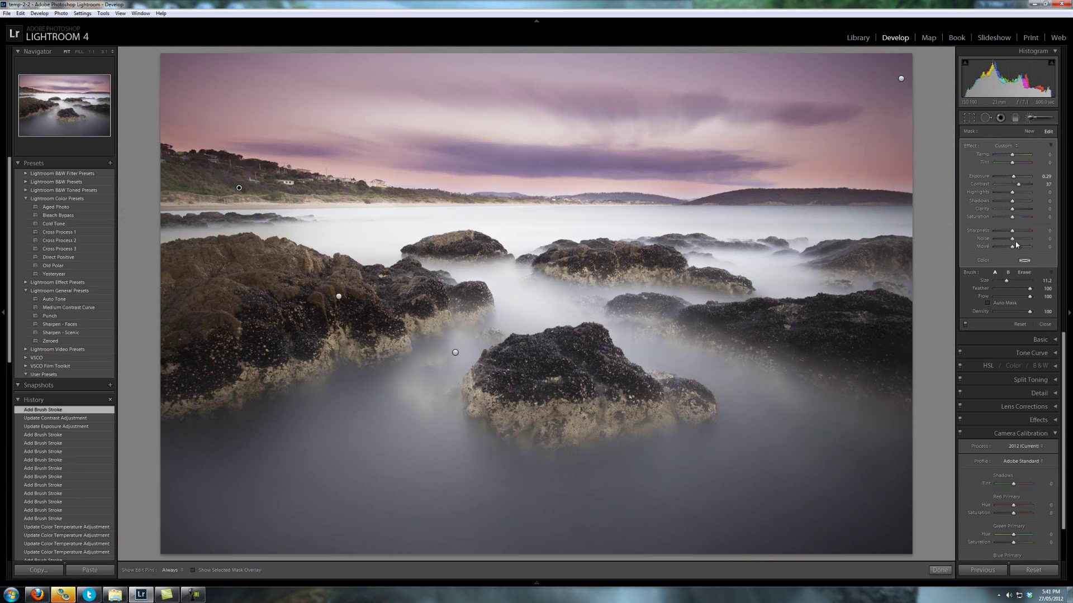
{"action": "scroll", "coordinate": [927, 276], "scroll_direction": "down", "scroll_amount": 4}
{"action": "left_click_drag", "start_coordinate": [1003, 280], "coordinate": [998, 283]}
{"action": "scroll", "coordinate": [819, 196], "scroll_direction": "up", "scroll_amount": 3}
{"action": "left_click_drag", "start_coordinate": [724, 201], "coordinate": [646, 209]}
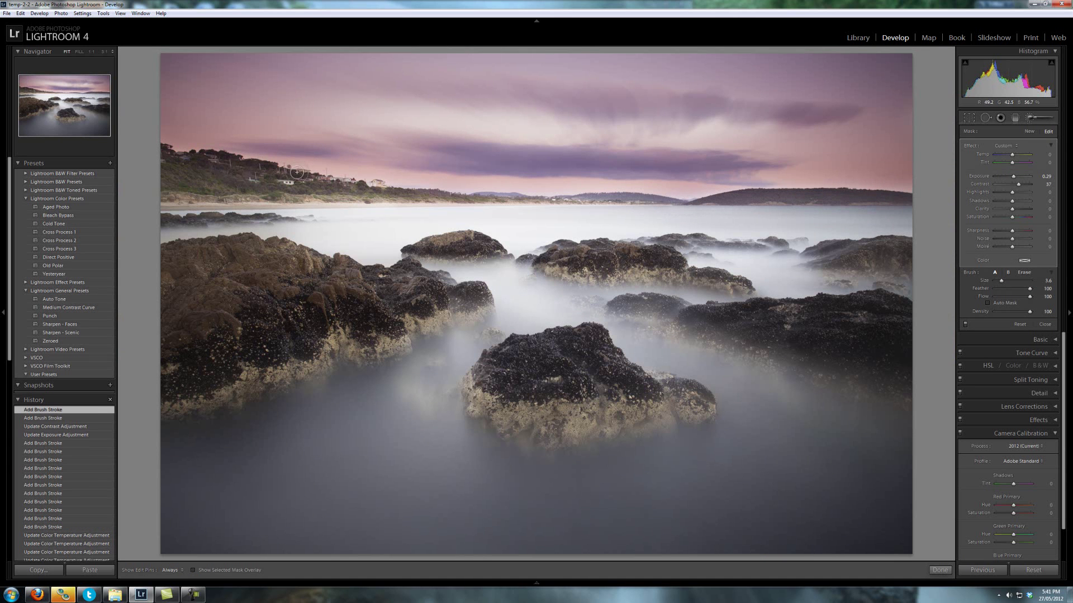
{"action": "key", "text": "h"}
{"action": "left_click", "coordinate": [524, 125]}
{"action": "key", "text": "h"}
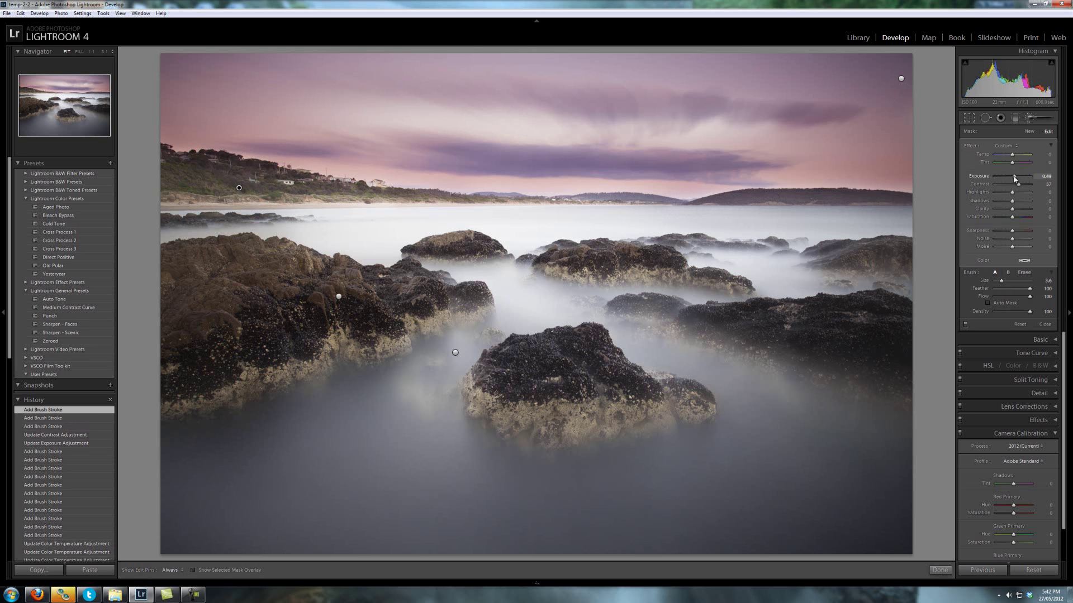
Raise the horizon brush exposure, then boost saturation on the sky's graduated filter
{"action": "left_click_drag", "start_coordinate": [1015, 178], "coordinate": [1018, 178]}
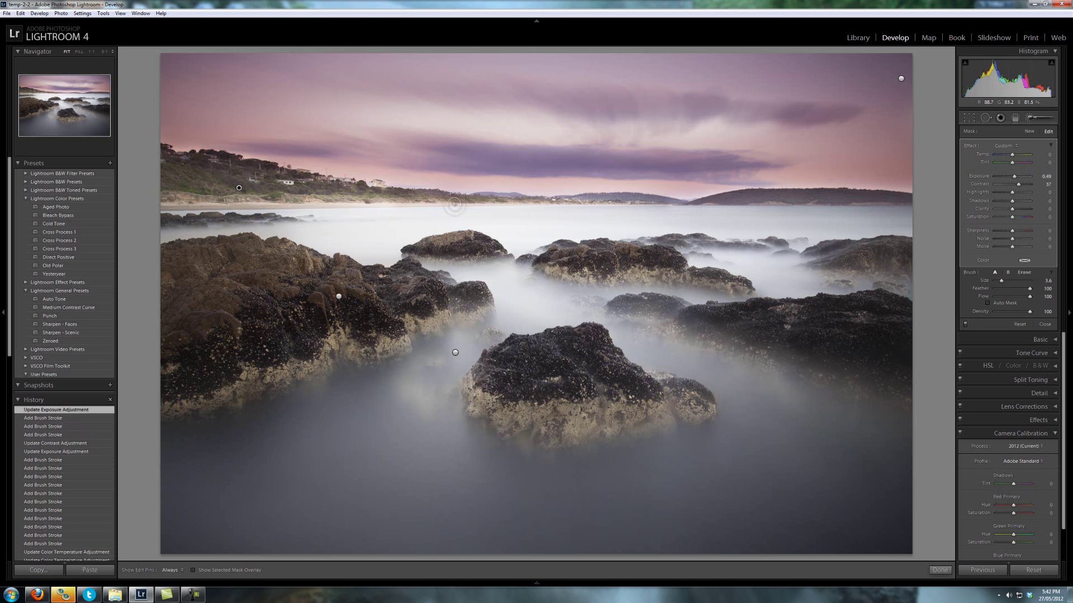
{"action": "left_click", "coordinate": [1023, 118]}
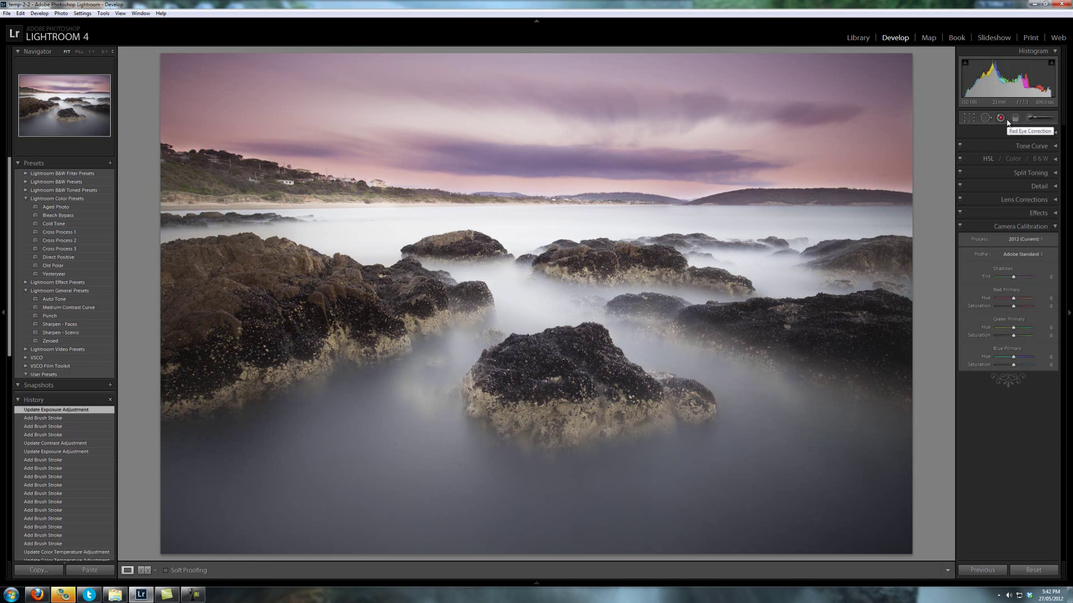
{"action": "left_click", "coordinate": [1016, 118]}
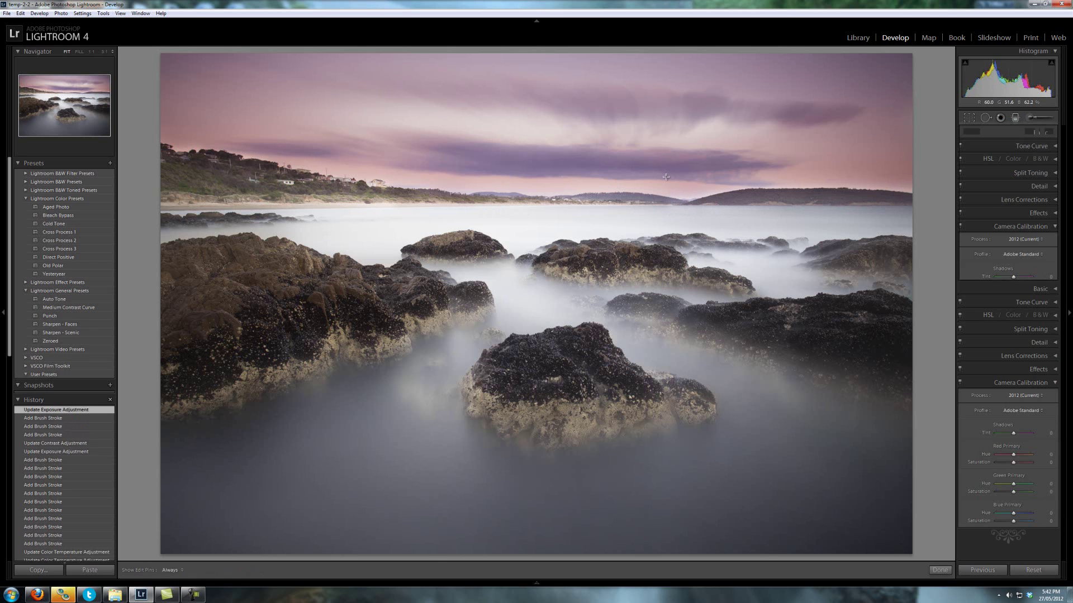
{"action": "left_click", "coordinate": [495, 143]}
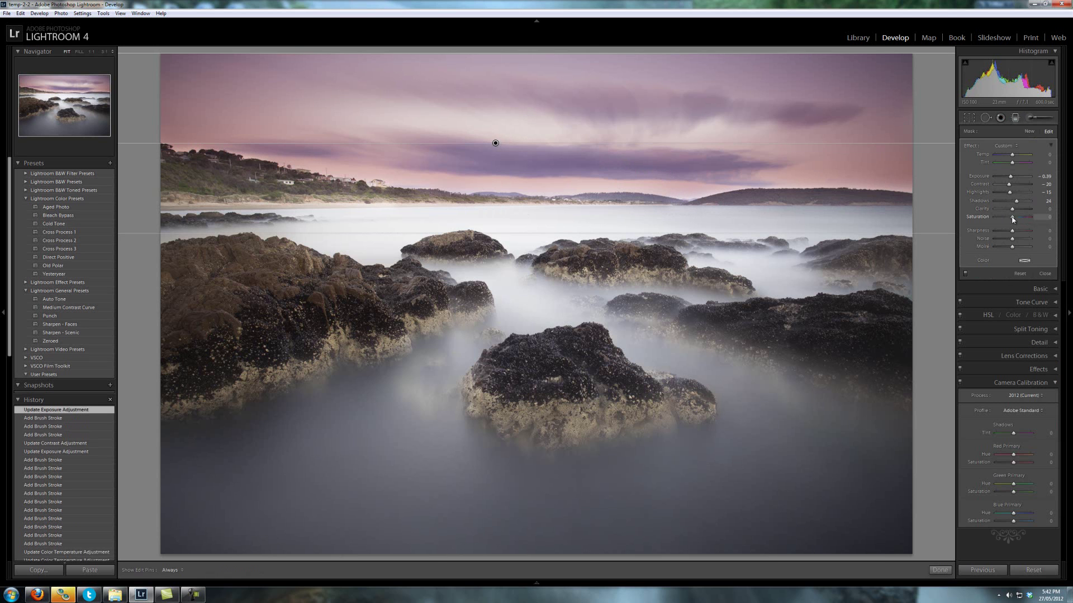
{"action": "mouse_move", "coordinate": [1011, 216]}
{"action": "left_mouse_down"}
{"action": "mouse_move", "coordinate": [1030, 219]}
{"action": "mouse_move", "coordinate": [1019, 219]}
{"action": "left_mouse_up"}
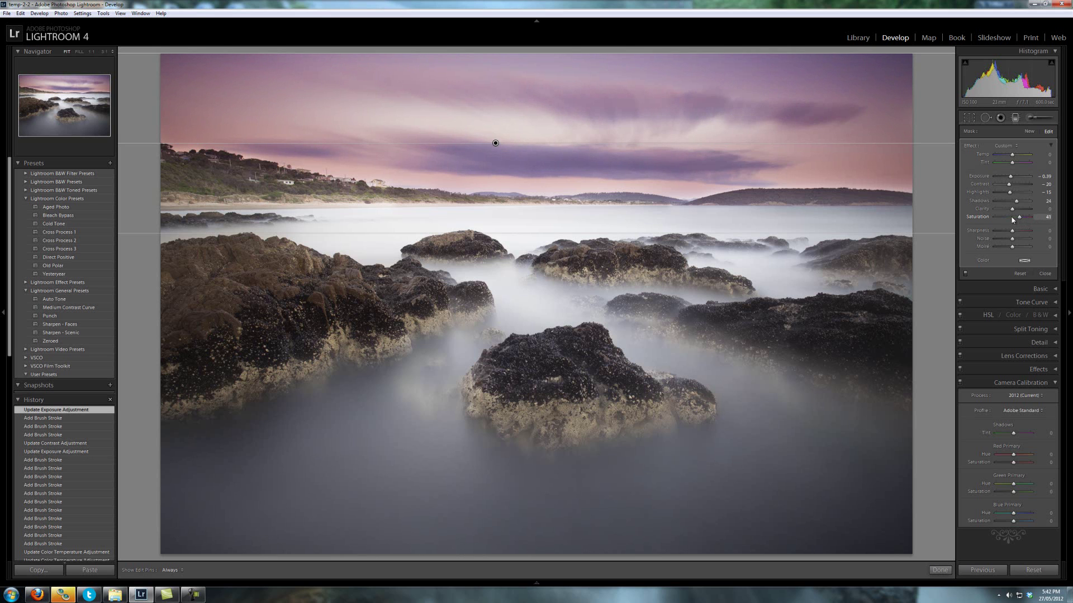
{"action": "left_click", "coordinate": [1032, 118]}
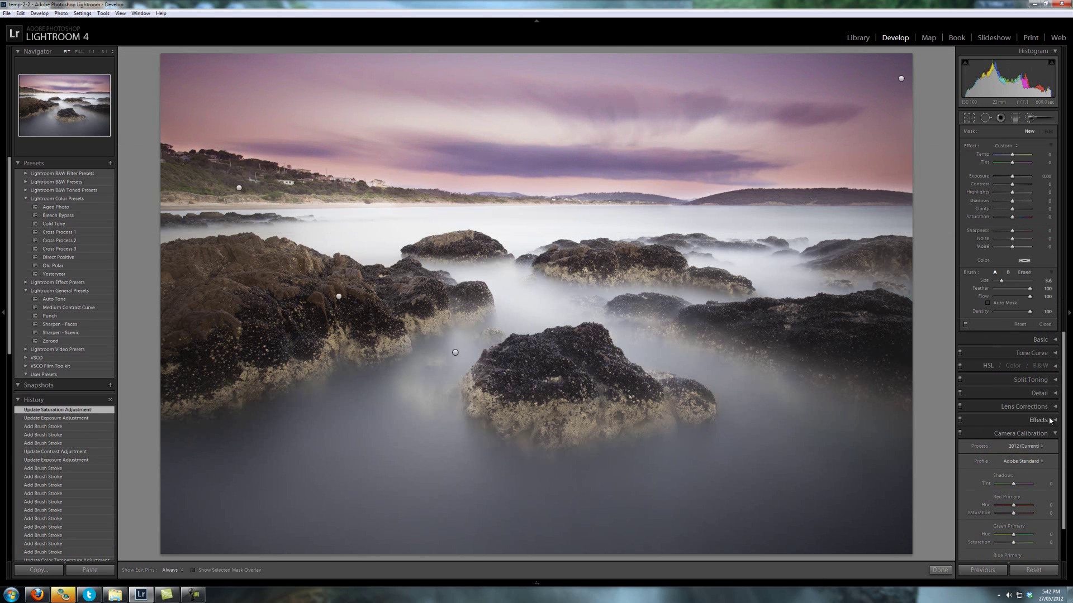
{"action": "scroll", "coordinate": [1031, 434], "scroll_direction": "down", "scroll_amount": 2}
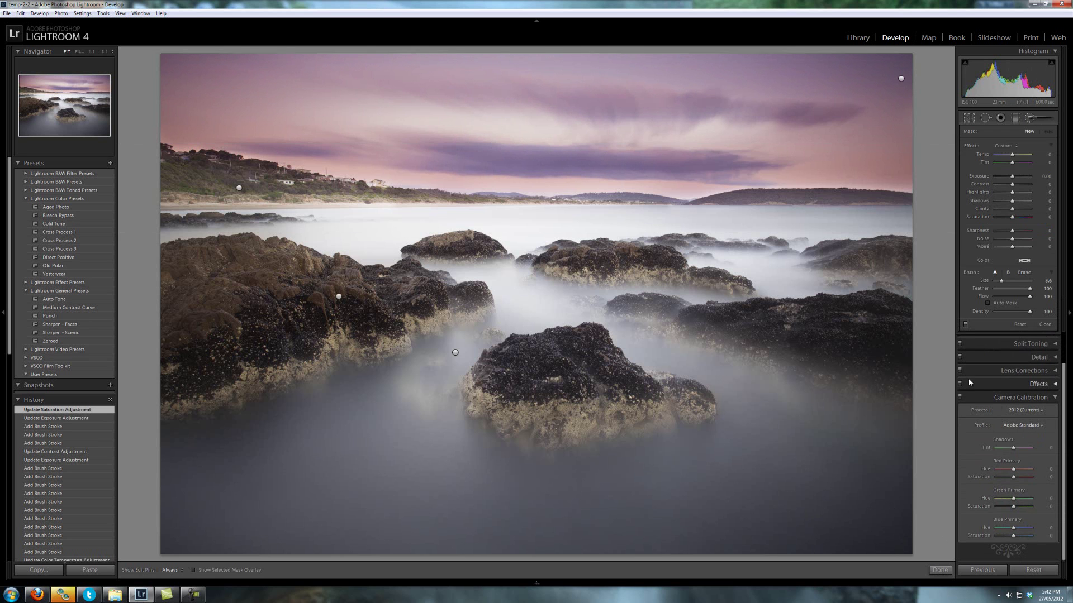
{"action": "scroll", "coordinate": [1017, 410], "scroll_direction": "up", "scroll_amount": 2}
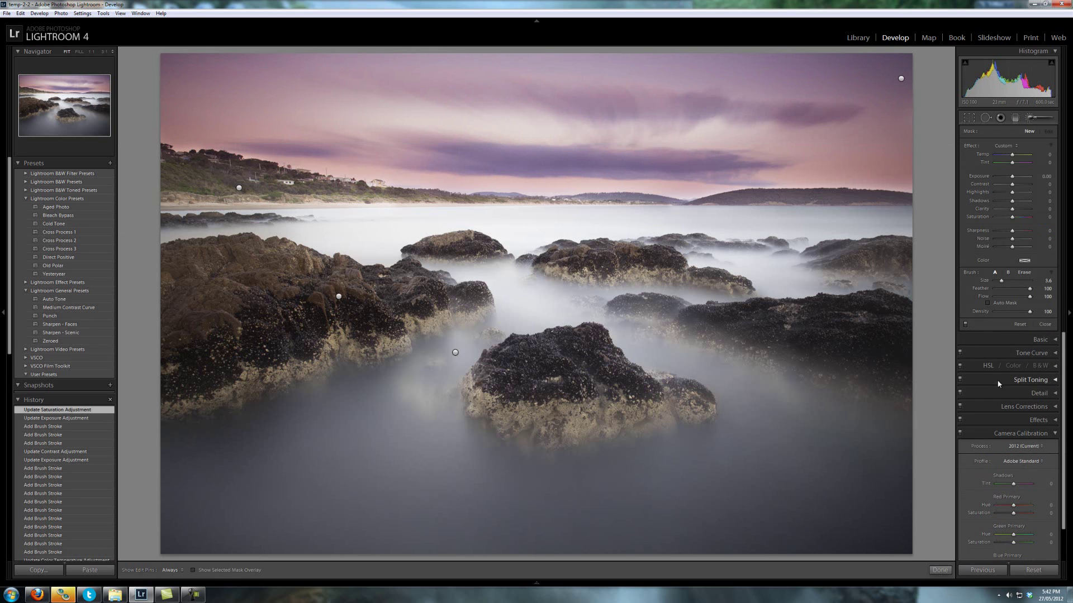
Change the camera calibration profile from Adobe Standard to Camera Landscape
{"action": "left_click", "coordinate": [1041, 119]}
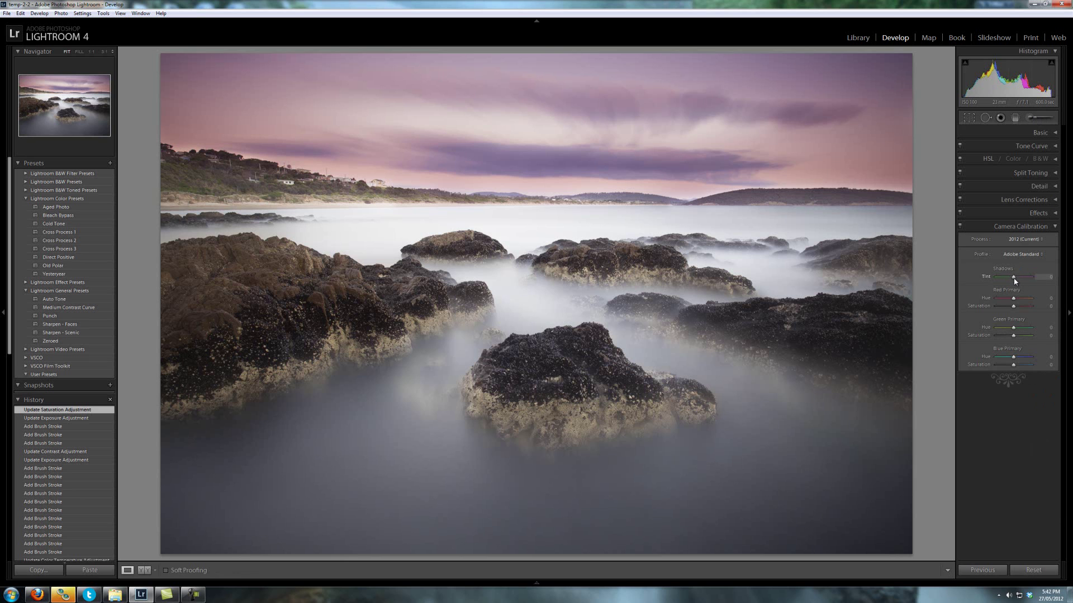
{"action": "left_click", "coordinate": [1022, 254]}
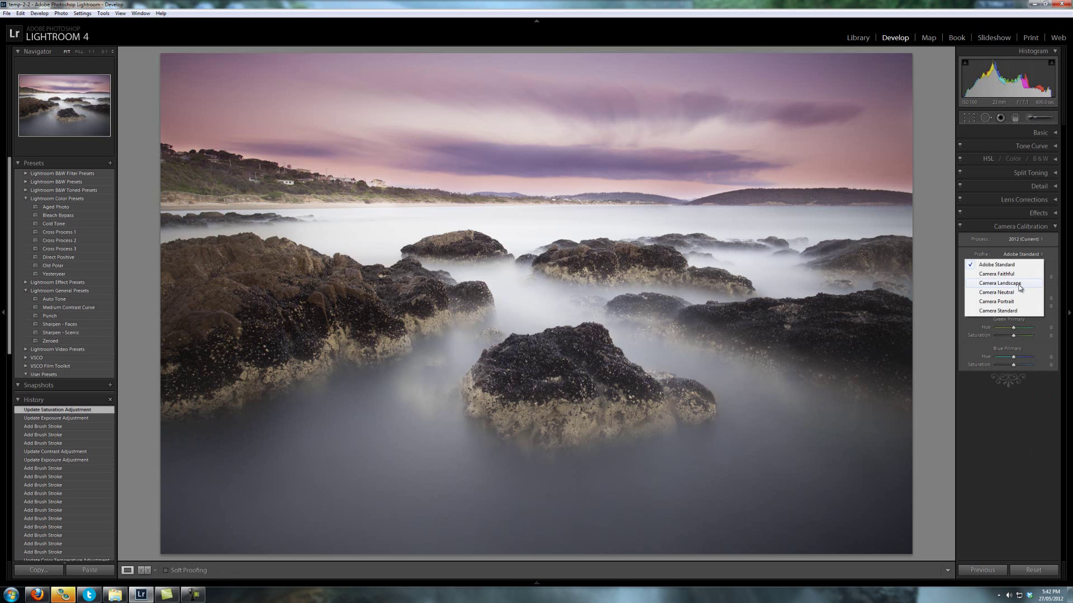
{"action": "left_click", "coordinate": [1021, 283]}
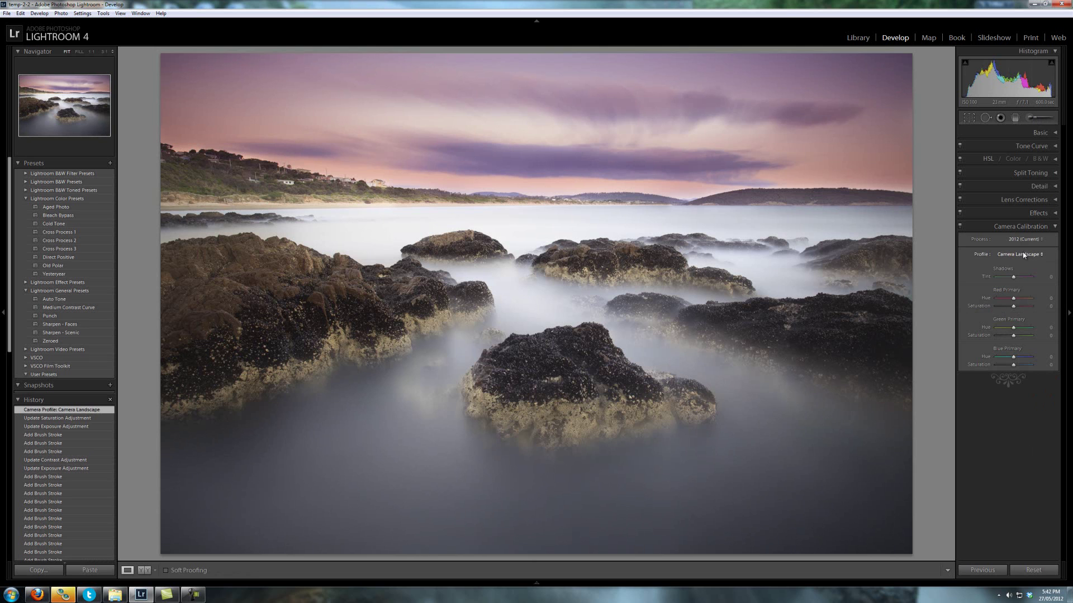
{"action": "left_click", "coordinate": [1023, 121]}
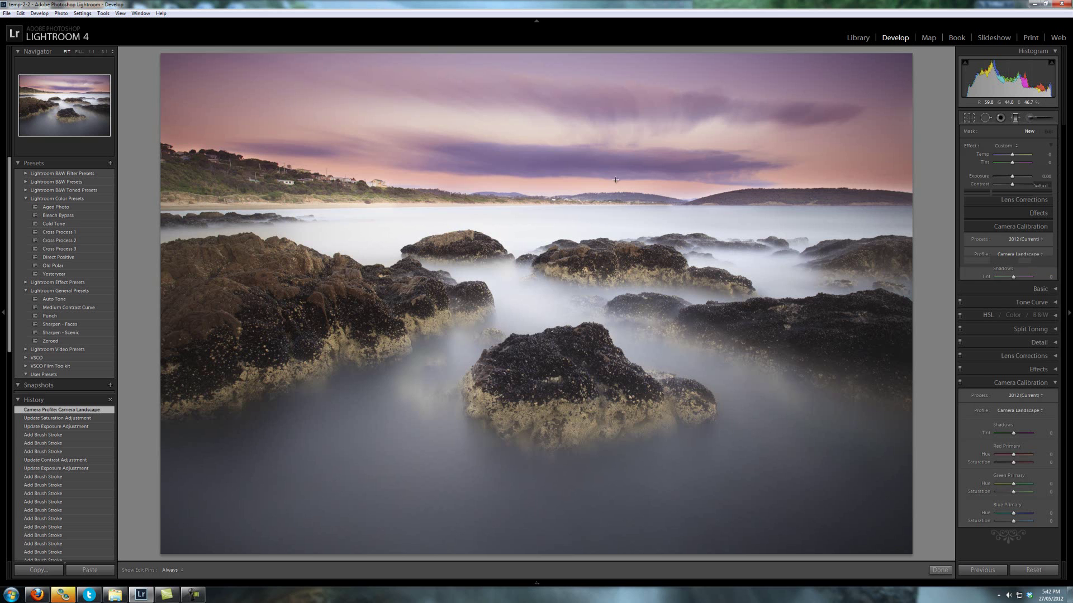
Slightly reduce saturation on the sky graduated filter and the top-right sky brush pin
{"action": "left_click", "coordinate": [494, 144]}
{"action": "left_click_drag", "start_coordinate": [1019, 216], "coordinate": [1016, 217]}
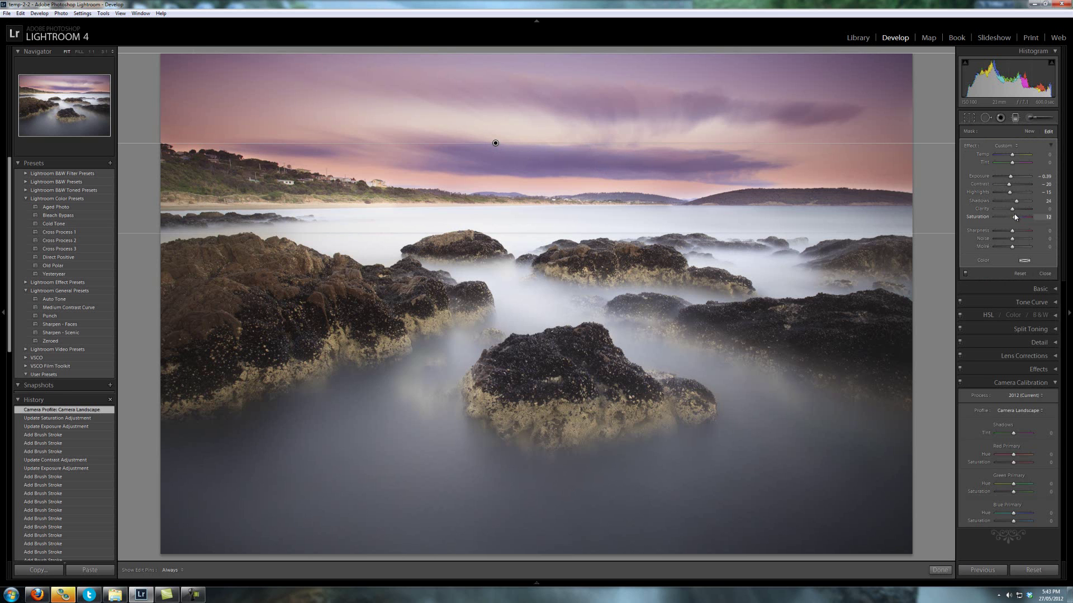
{"action": "left_click", "coordinate": [1028, 120]}
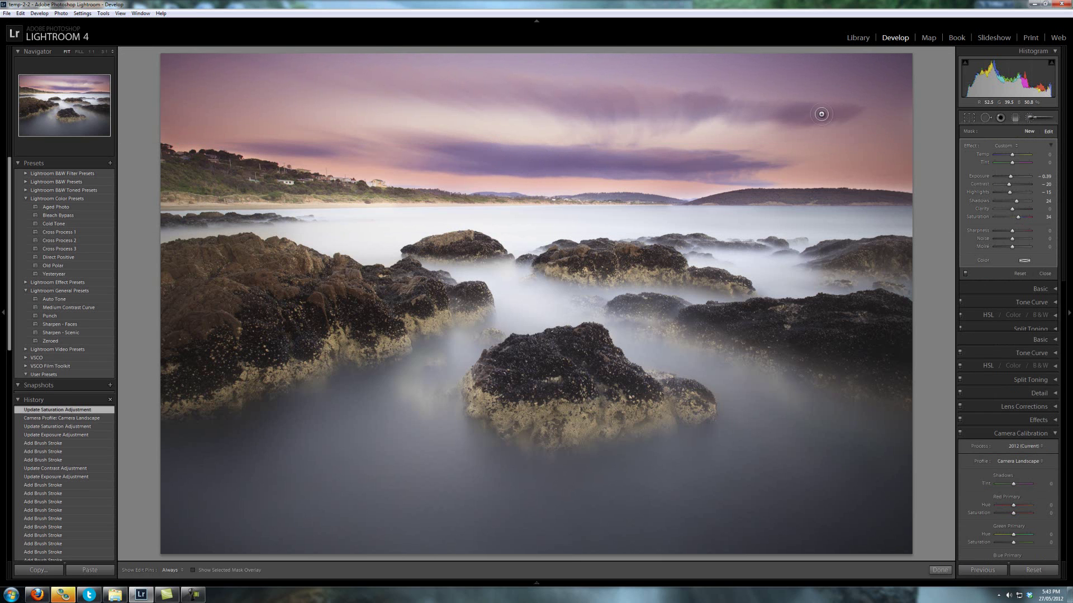
{"action": "left_click", "coordinate": [901, 79]}
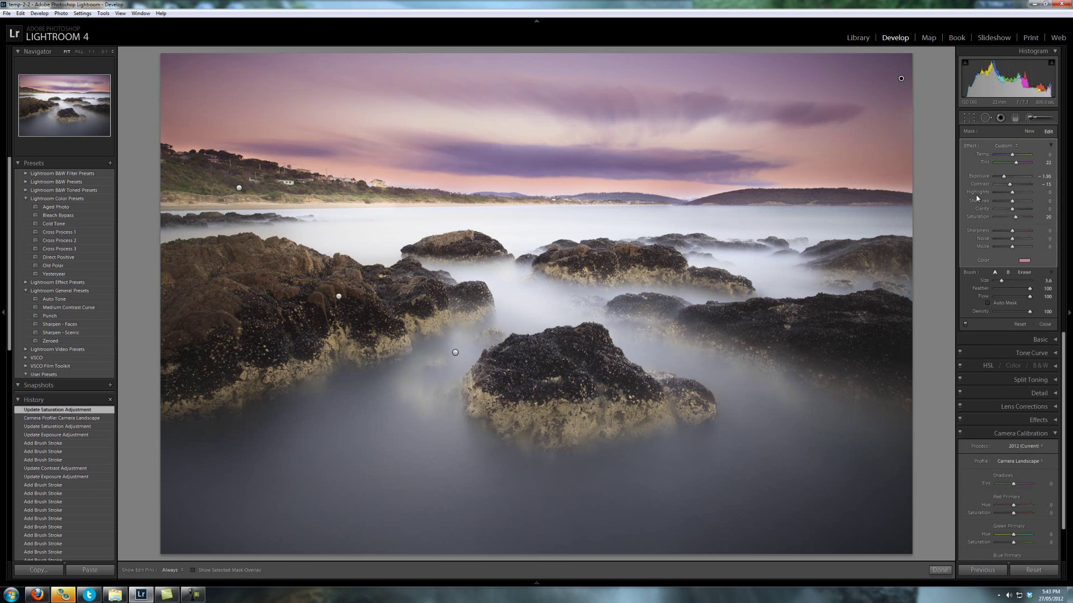
{"action": "left_click_drag", "start_coordinate": [1015, 219], "coordinate": [1012, 218]}
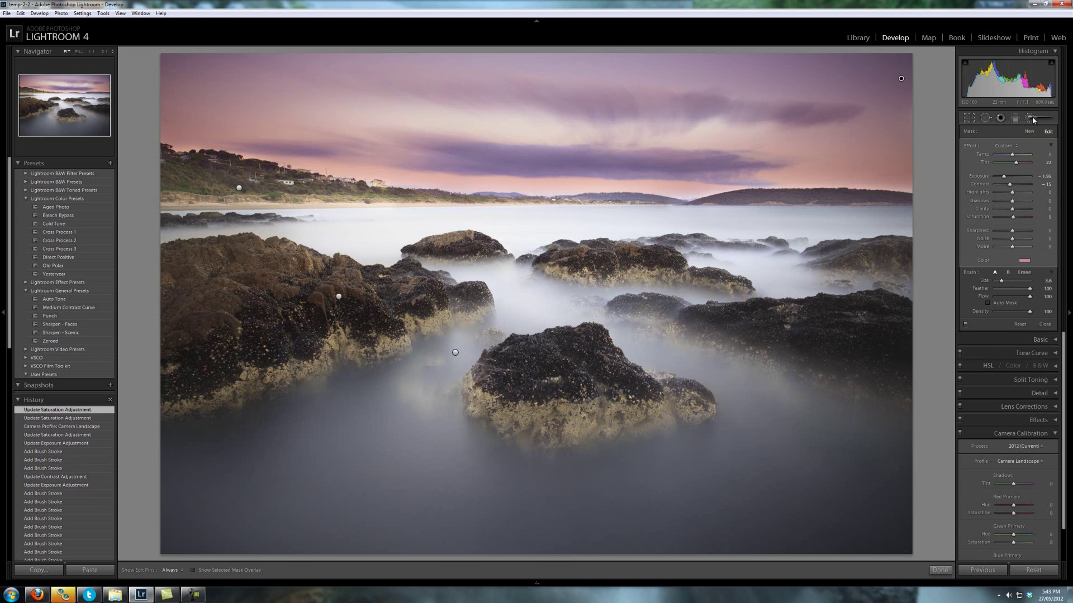
{"action": "left_click", "coordinate": [1033, 118]}
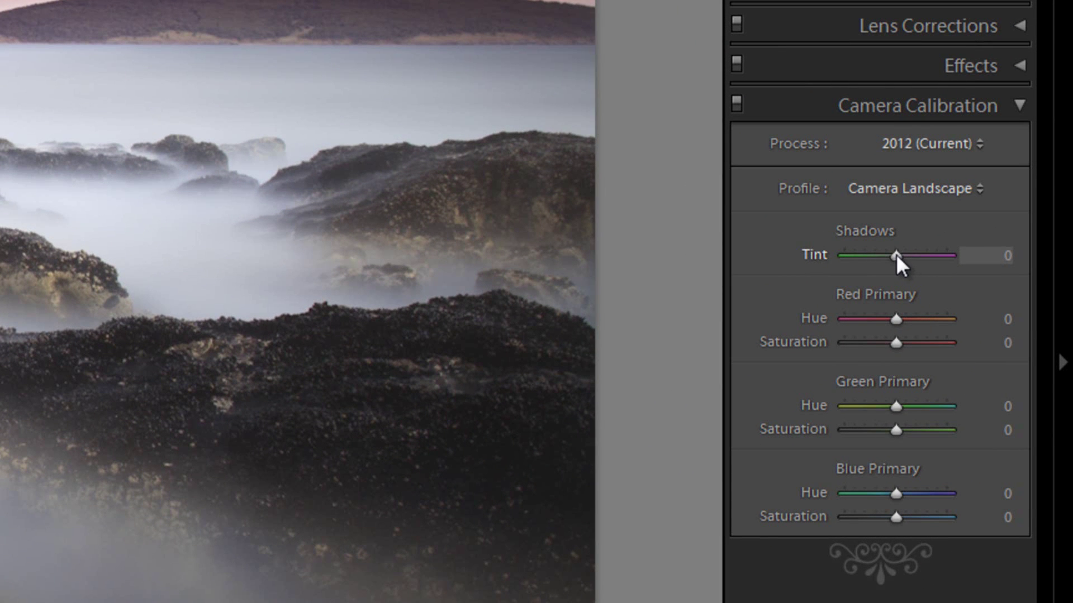
Set calibration shadow tint to -2, Red Primary hue to +17, Green and Blue hues to 0
{"action": "left_click_drag", "start_coordinate": [896, 253], "coordinate": [875, 254]}
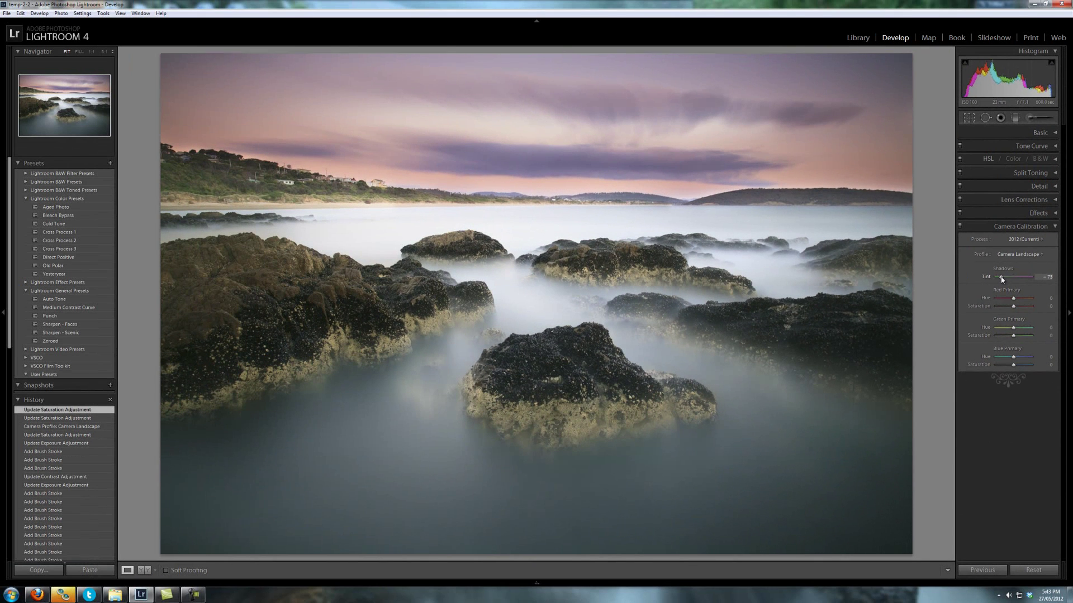
{"action": "mouse_move", "coordinate": [1001, 279]}
{"action": "left_mouse_down"}
{"action": "mouse_move", "coordinate": [1023, 279]}
{"action": "mouse_move", "coordinate": [1013, 282]}
{"action": "left_mouse_up"}
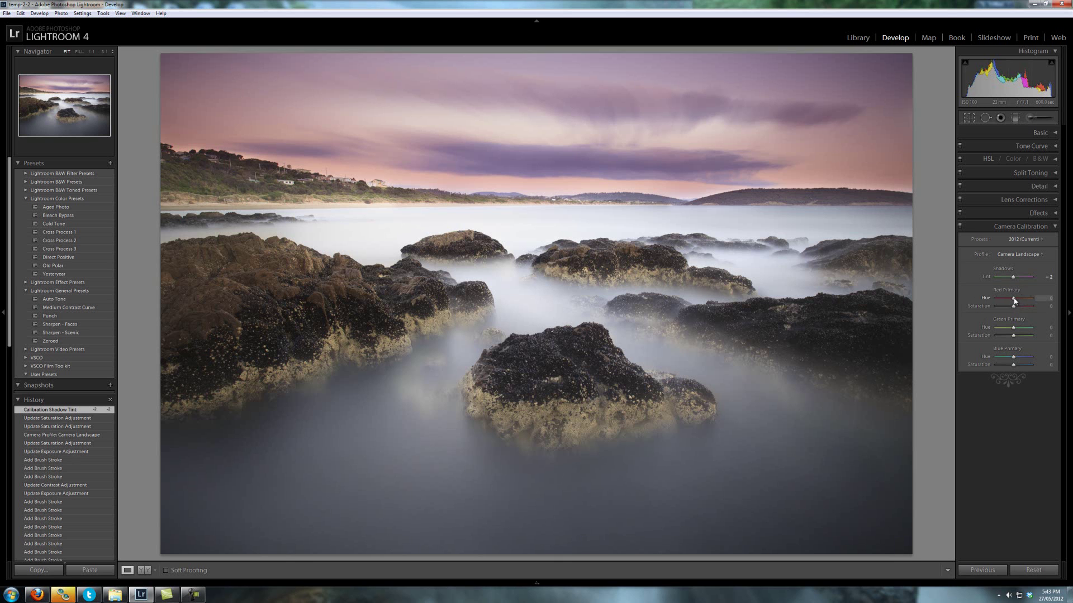
{"action": "left_click_drag", "start_coordinate": [1014, 299], "coordinate": [1022, 301]}
{"action": "mouse_move", "coordinate": [1023, 302]}
{"action": "left_mouse_down"}
{"action": "mouse_move", "coordinate": [1006, 329]}
{"action": "mouse_move", "coordinate": [1018, 331]}
{"action": "mouse_move", "coordinate": [1006, 331]}
{"action": "mouse_move", "coordinate": [1018, 359]}
{"action": "mouse_move", "coordinate": [986, 360]}
{"action": "mouse_move", "coordinate": [1012, 359]}
{"action": "left_mouse_up"}
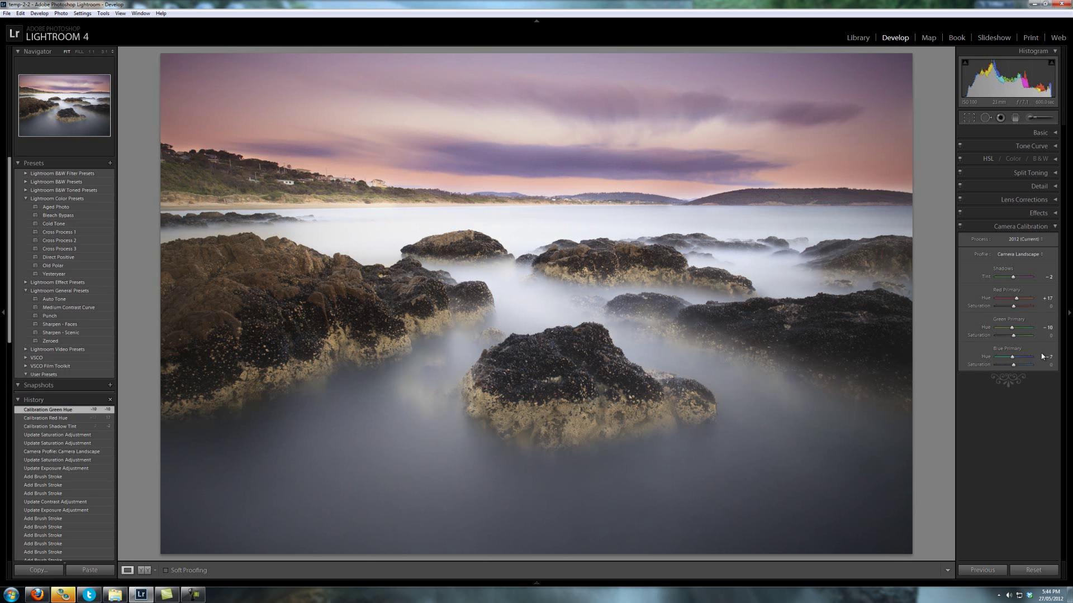
{"action": "key", "text": "0"}
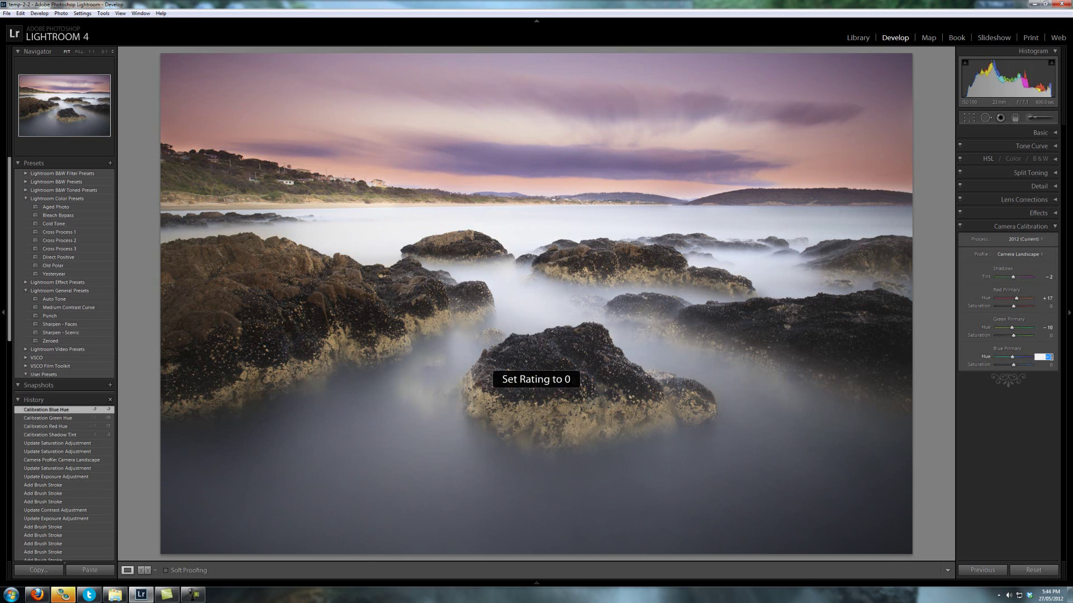
{"action": "left_click", "coordinate": [1044, 327]}
{"action": "type", "text": "0"}
{"action": "key", "text": "Return"}
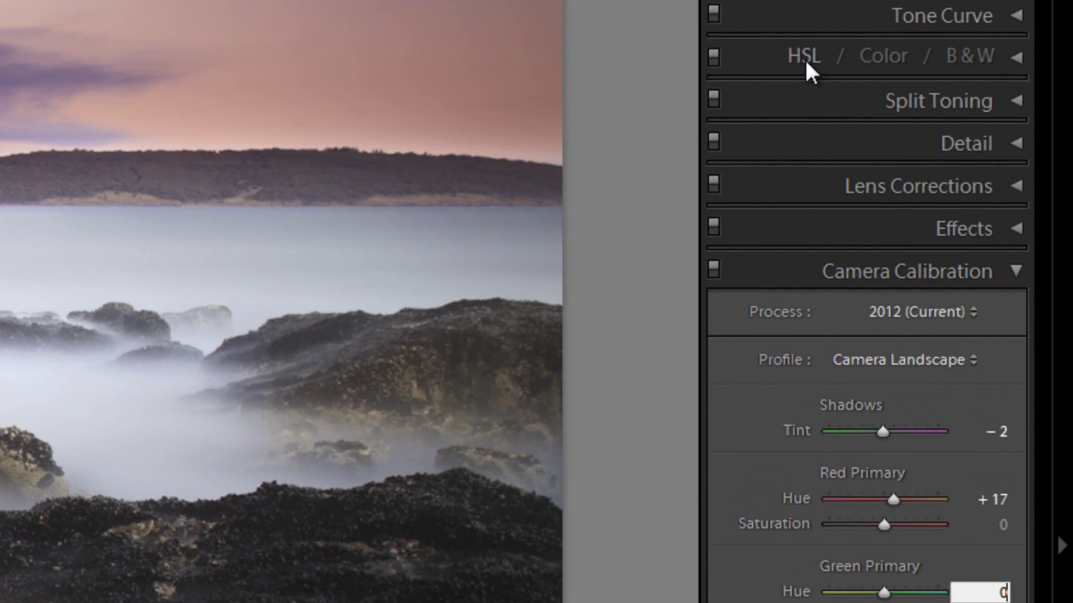
Drag HSL targeted adjustment on the rocks: Orange hue +11, Orange saturation -38, Yellow saturation +12
{"action": "left_click", "coordinate": [805, 58]}
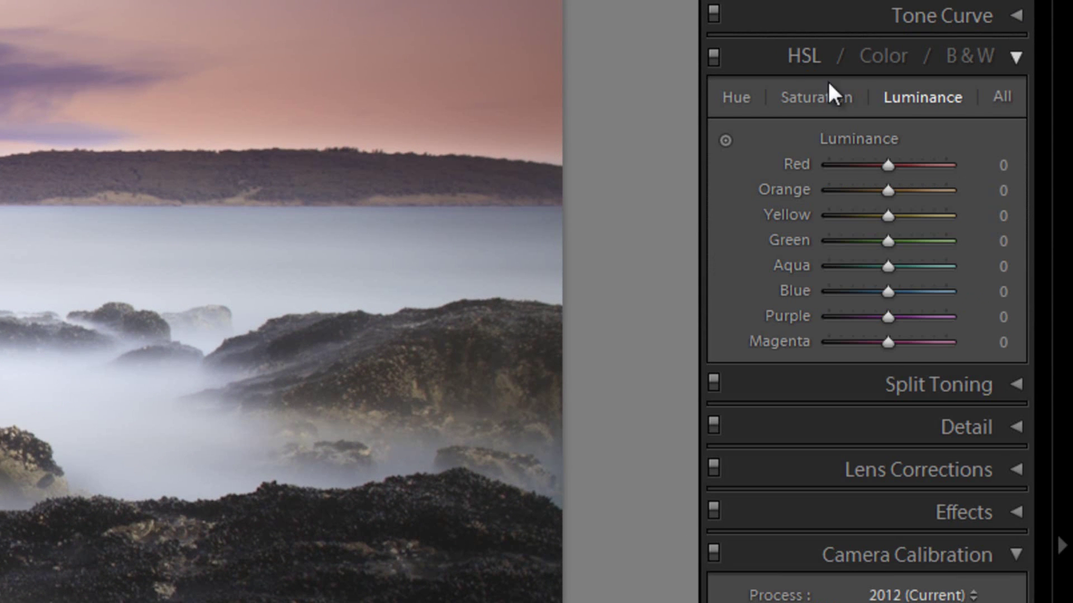
{"action": "left_click", "coordinate": [735, 96]}
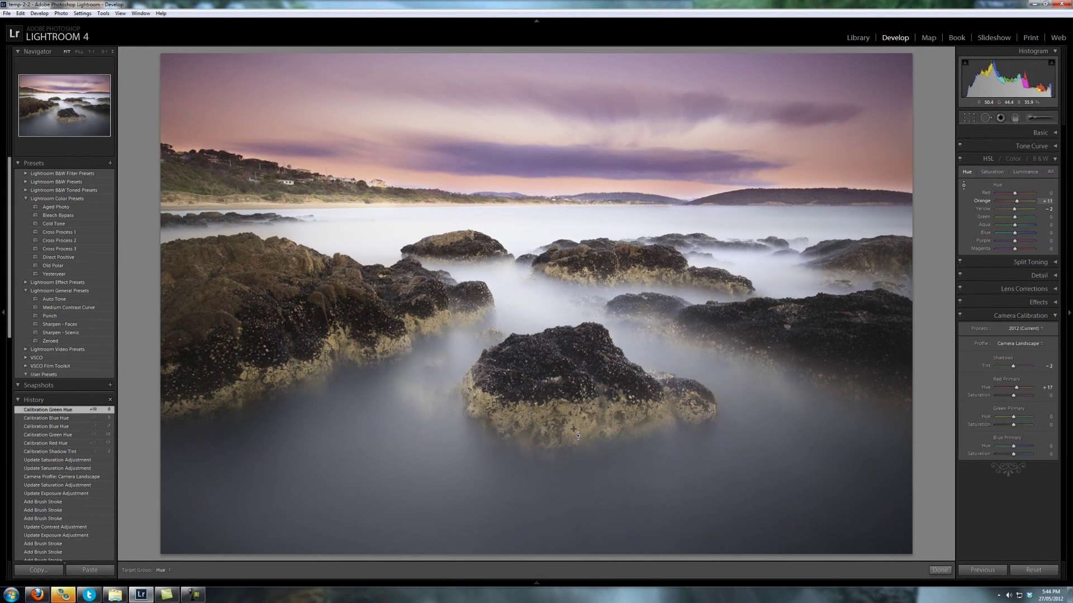
{"action": "left_click_drag", "start_coordinate": [575, 432], "coordinate": [575, 423]}
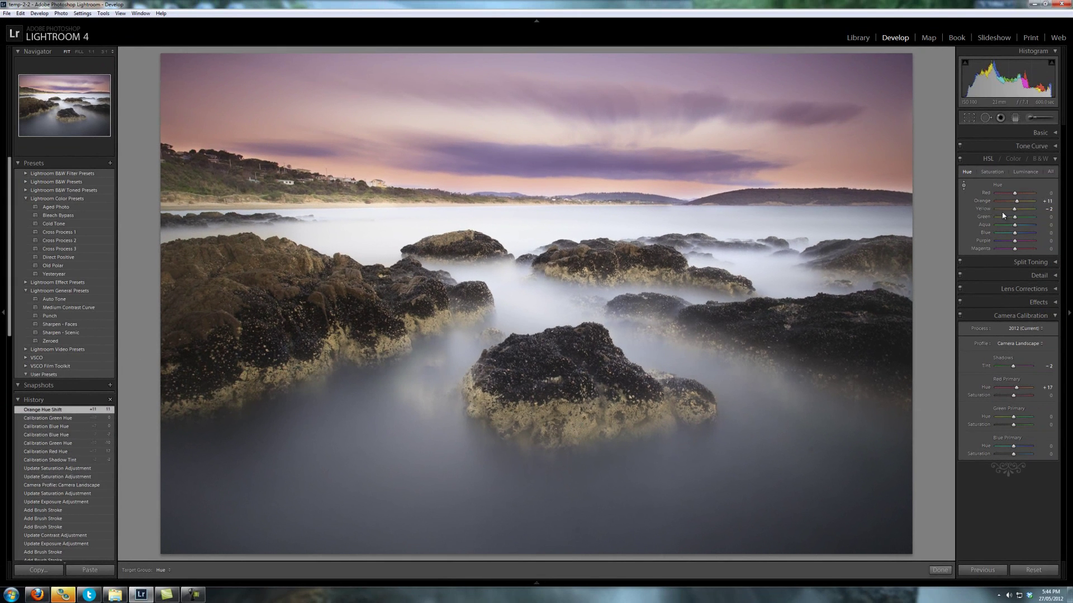
{"action": "left_click", "coordinate": [992, 172]}
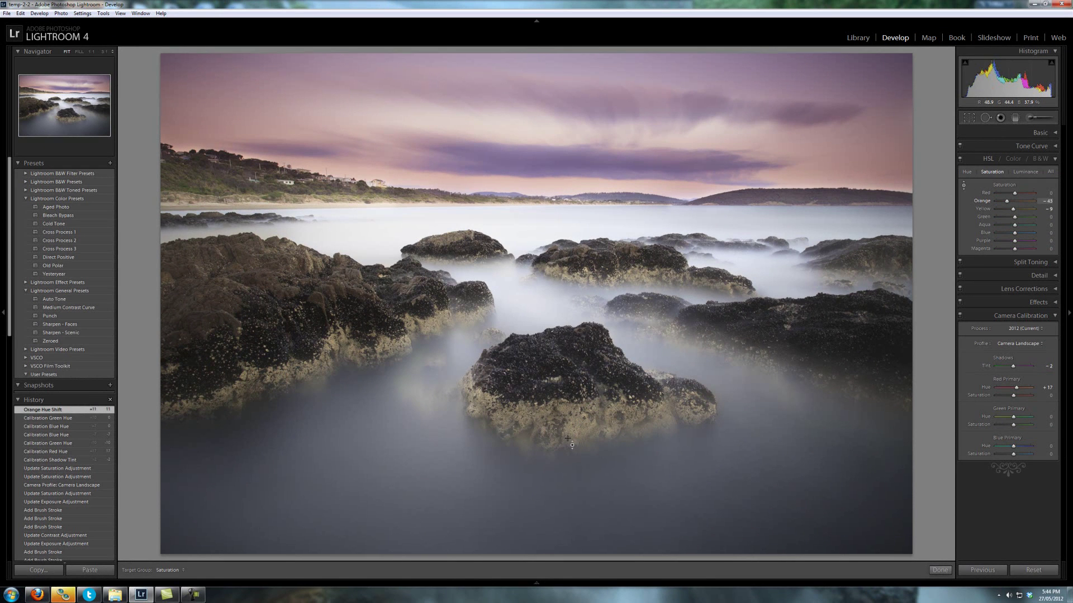
{"action": "left_click_drag", "start_coordinate": [567, 442], "coordinate": [570, 475]}
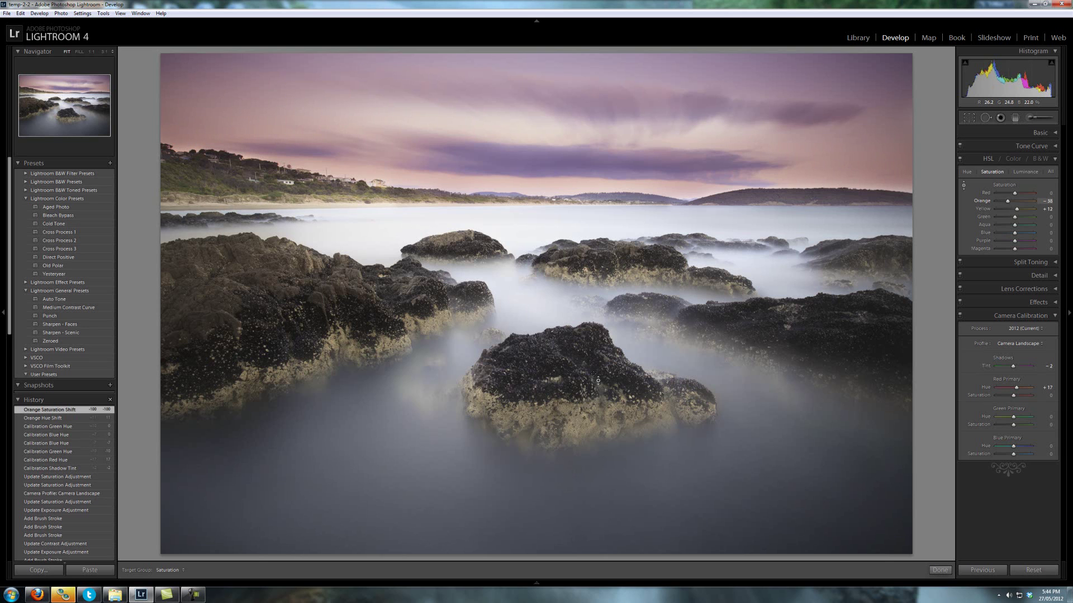
{"action": "left_click_drag", "start_coordinate": [595, 384], "coordinate": [594, 375]}
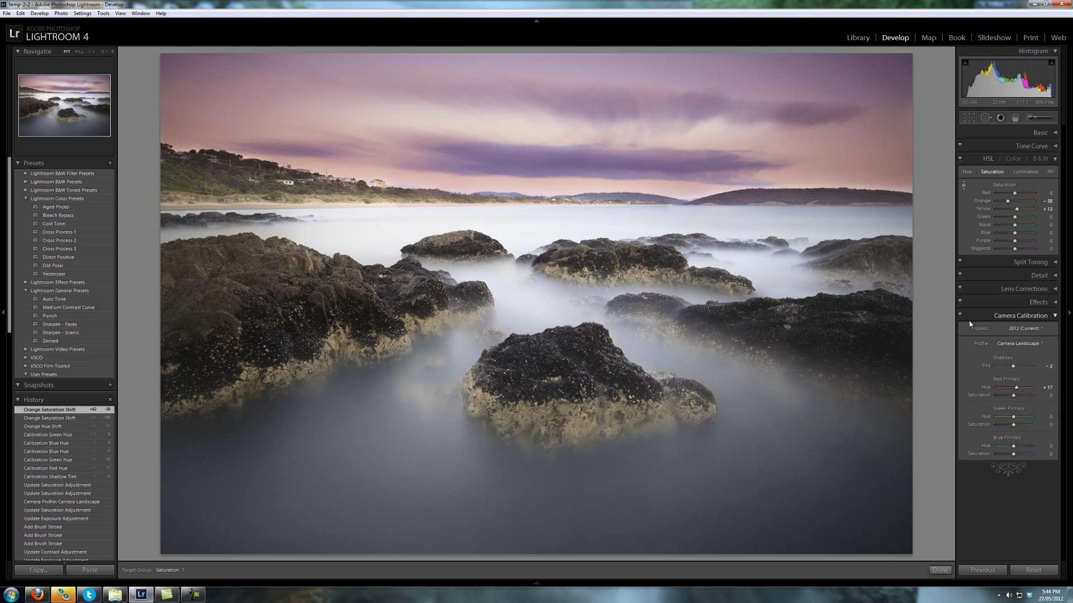
{"action": "left_click", "coordinate": [2, 265]}
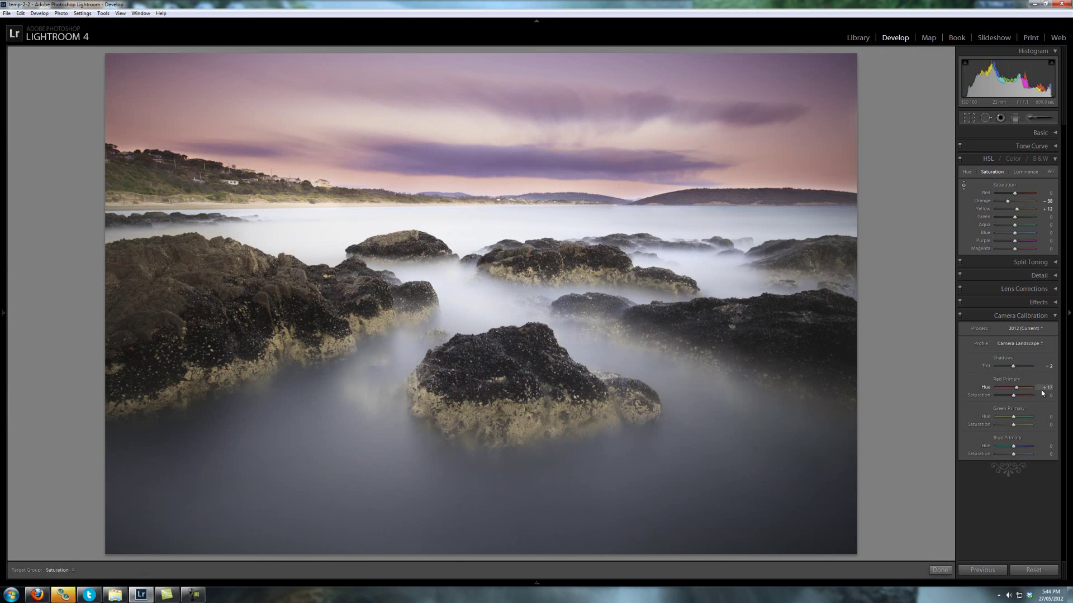
Show the filmstrip and view the original unedited seascape
{"action": "left_click", "coordinate": [935, 573]}
{"action": "left_click", "coordinate": [536, 585]}
{"action": "left_click", "coordinate": [981, 554]}
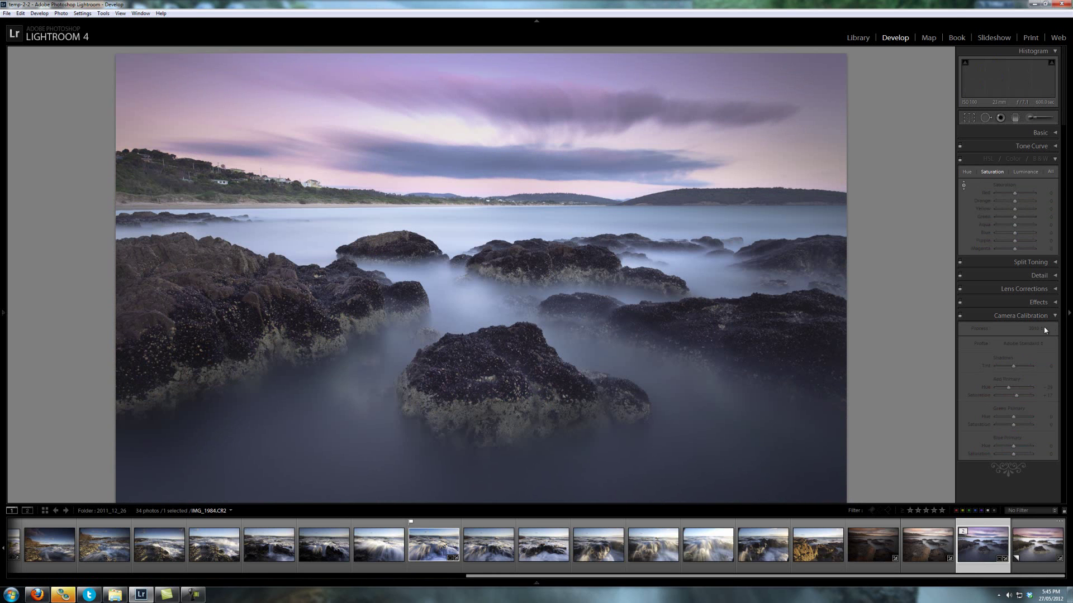
{"action": "key", "text": "F6"}
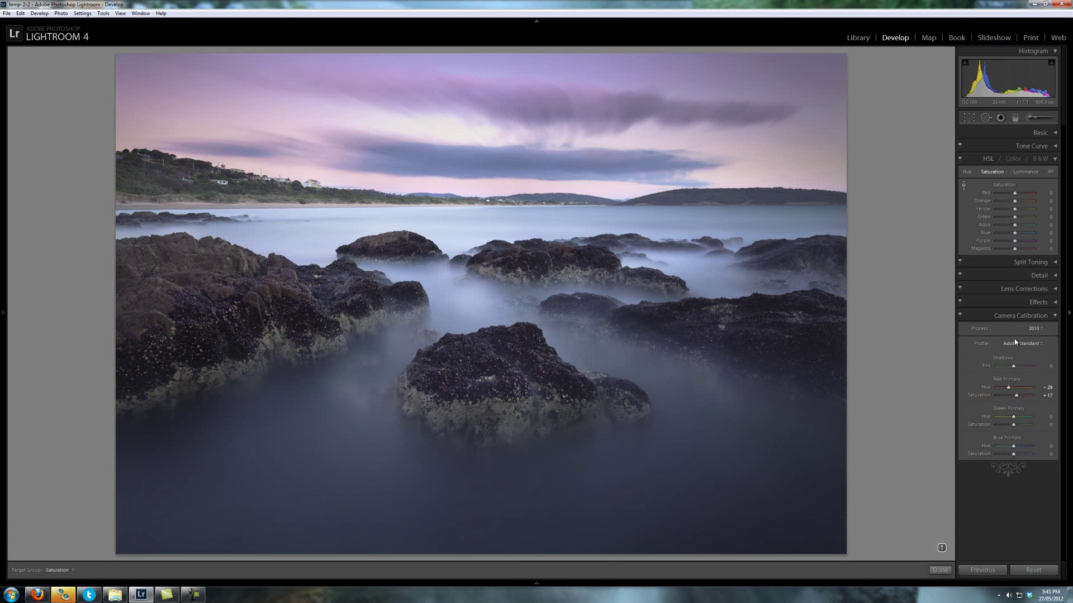
{"action": "key", "text": "F6"}
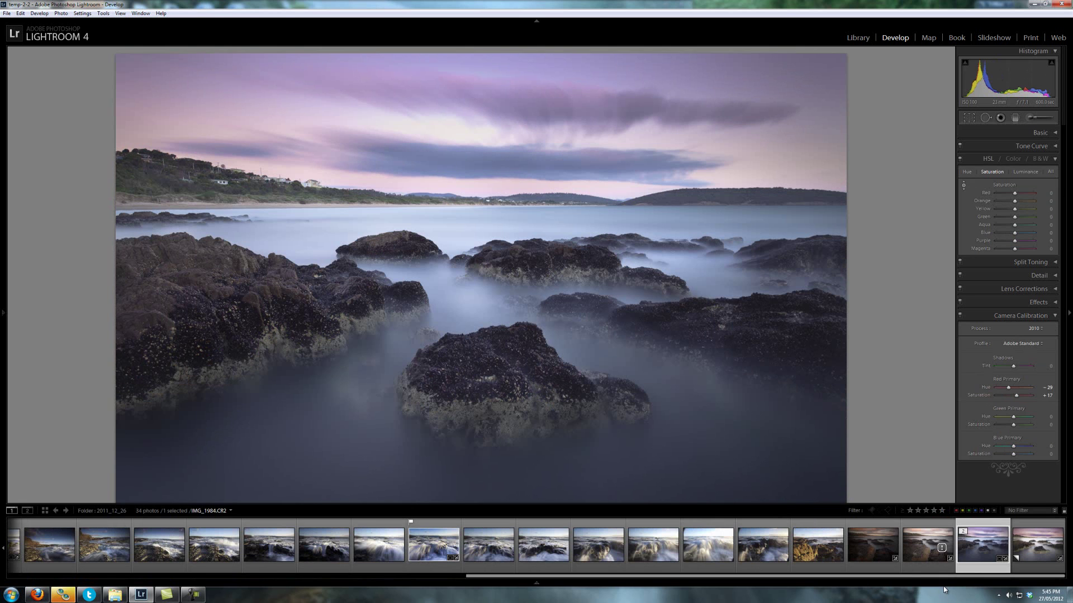
Flip between original and edited virtual copy, ending on the copy, and finish targeted adjustment
{"action": "left_click", "coordinate": [1039, 549]}
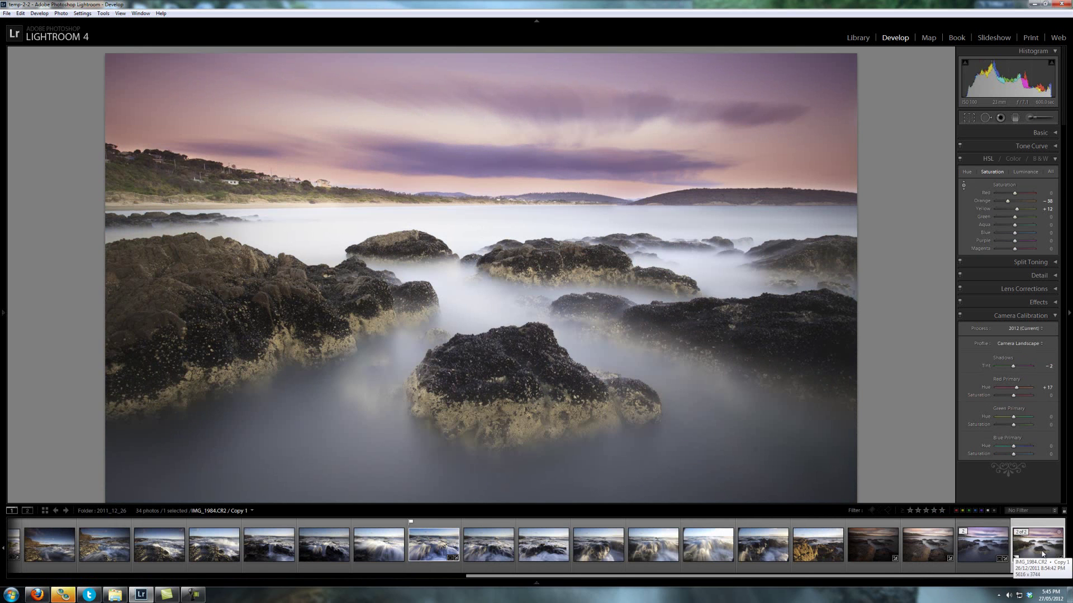
{"action": "left_click", "coordinate": [979, 545]}
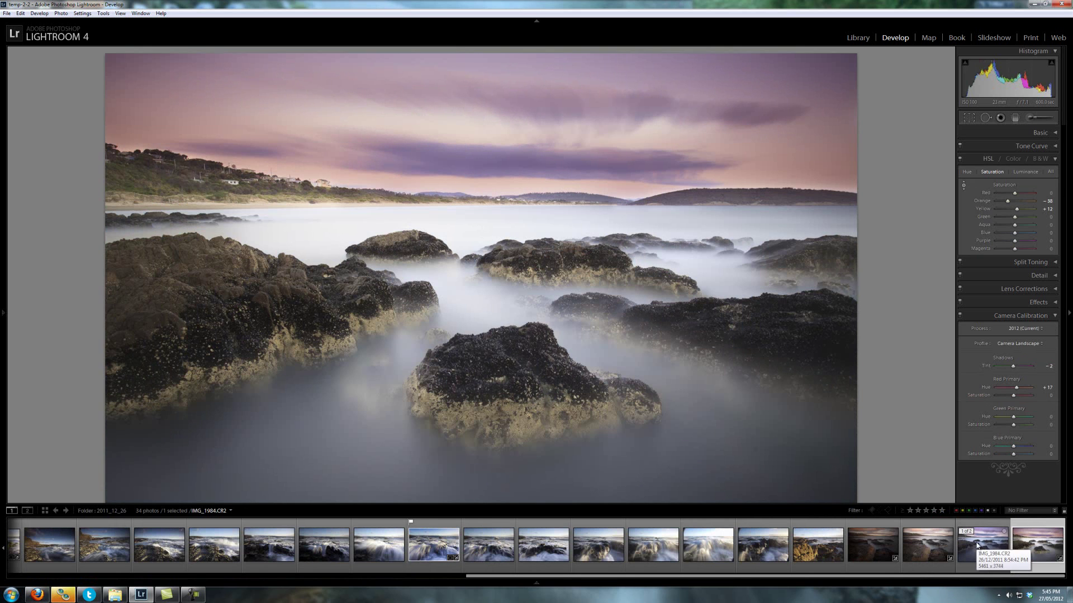
{"action": "left_click", "coordinate": [978, 545]}
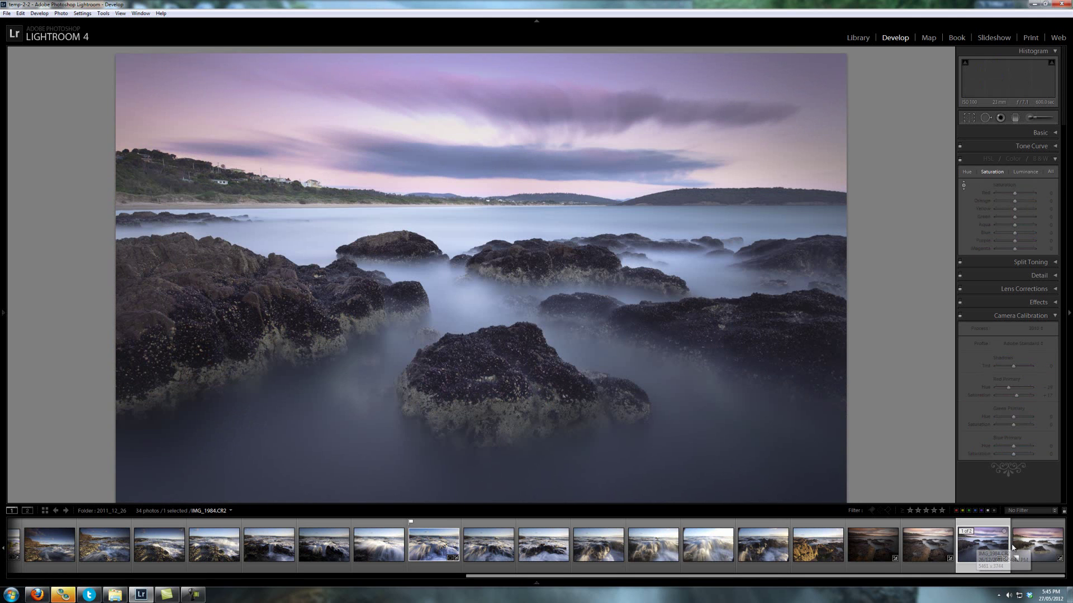
{"action": "left_click", "coordinate": [1057, 547]}
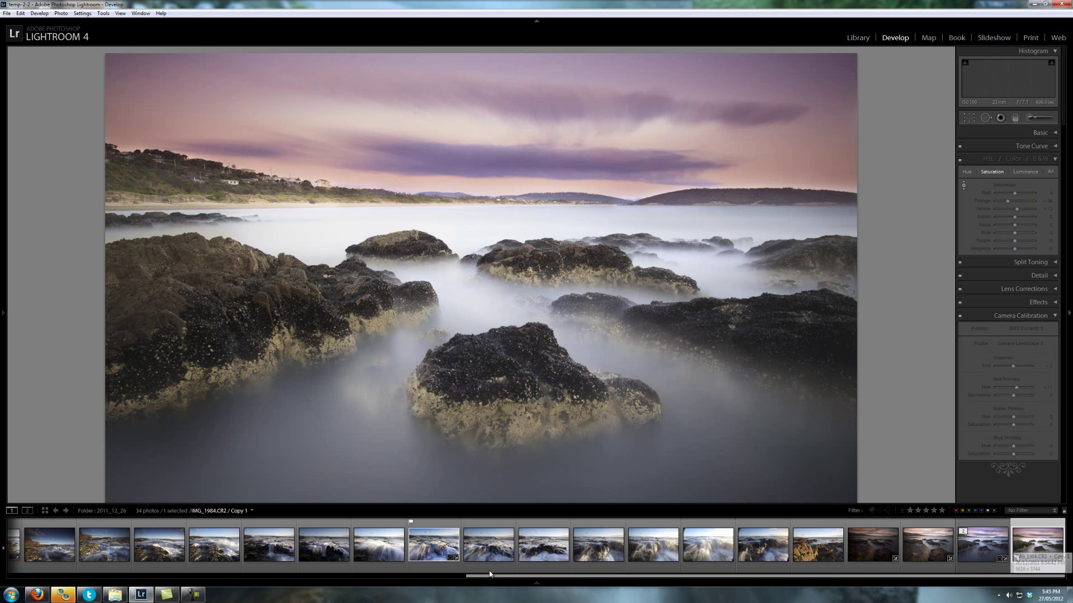
{"action": "left_click", "coordinate": [536, 582]}
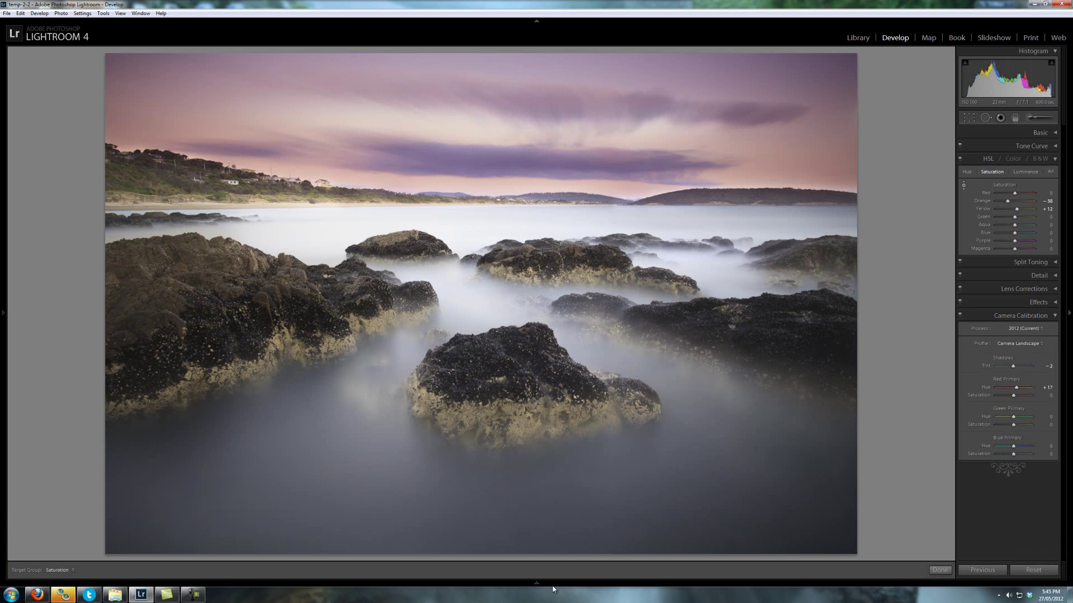
{"action": "left_click", "coordinate": [940, 570]}
Show Before/After side by side with the right panel and top header hidden
{"action": "left_click", "coordinate": [35, 570]}
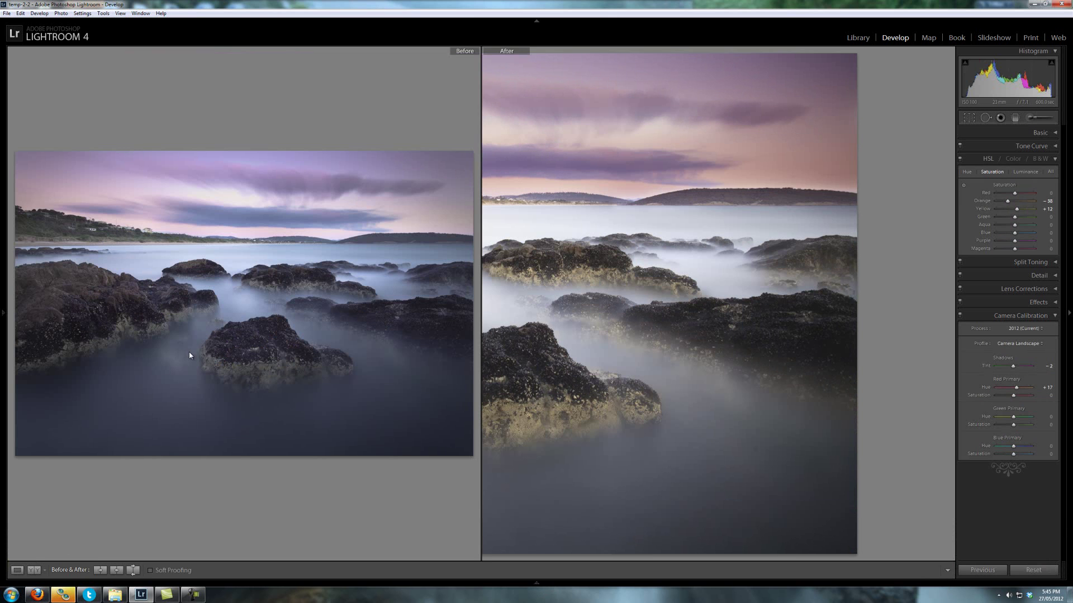
{"action": "left_click", "coordinate": [1068, 329]}
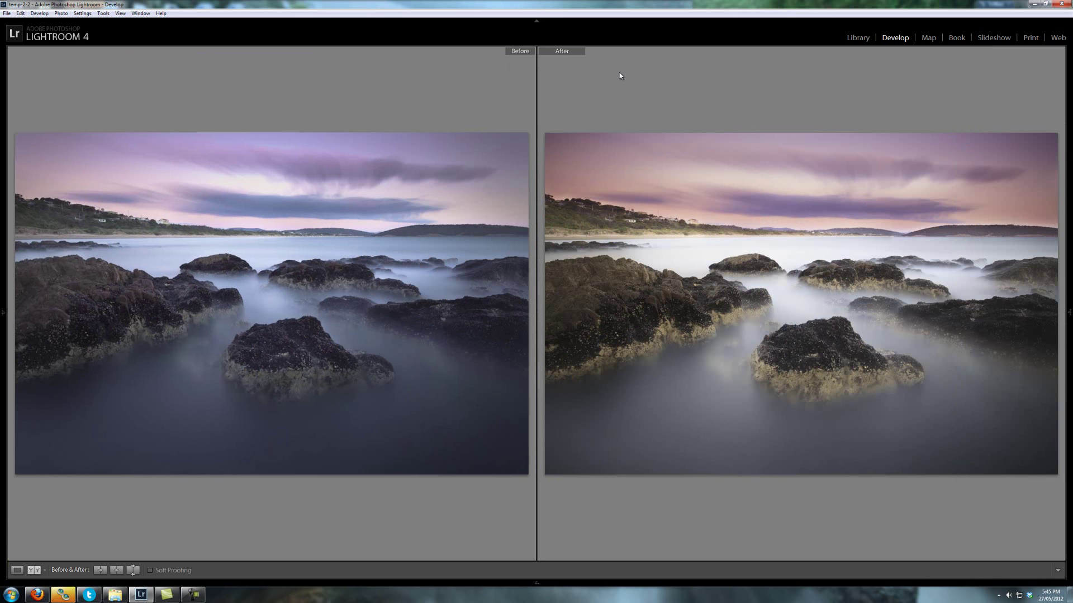
{"action": "left_click", "coordinate": [535, 22]}
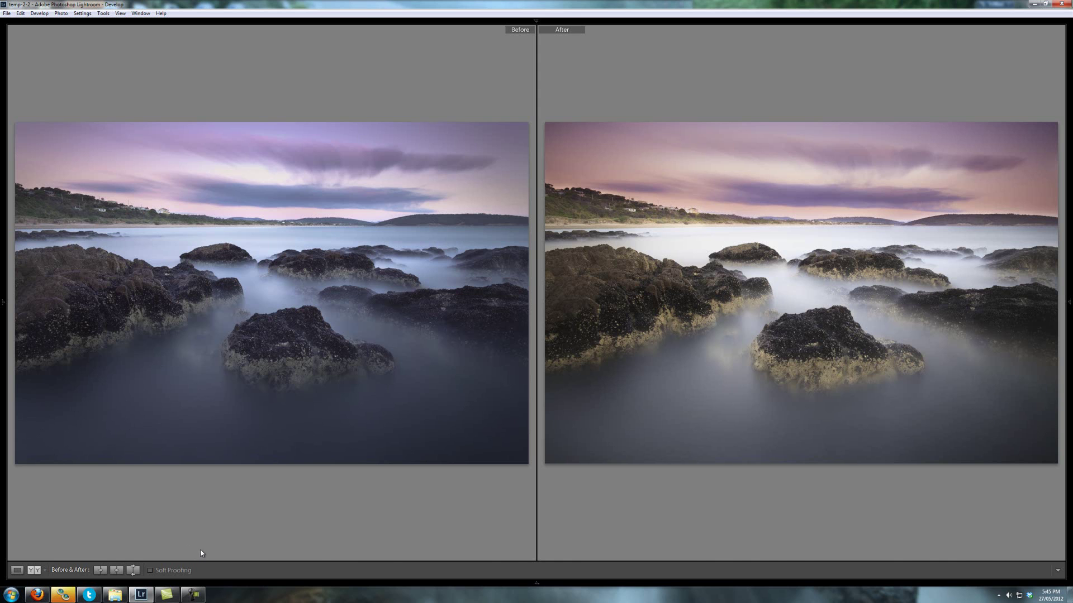
Collapse the original/copy stack and switch from the original to the edited copy
{"action": "left_click", "coordinate": [234, 581]}
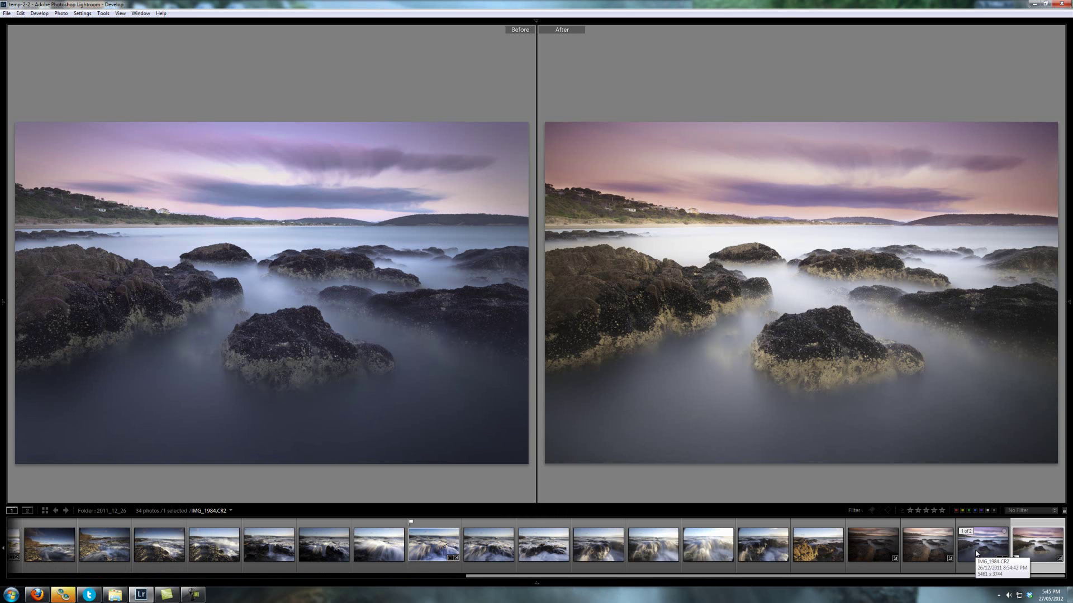
{"action": "left_click", "coordinate": [965, 531]}
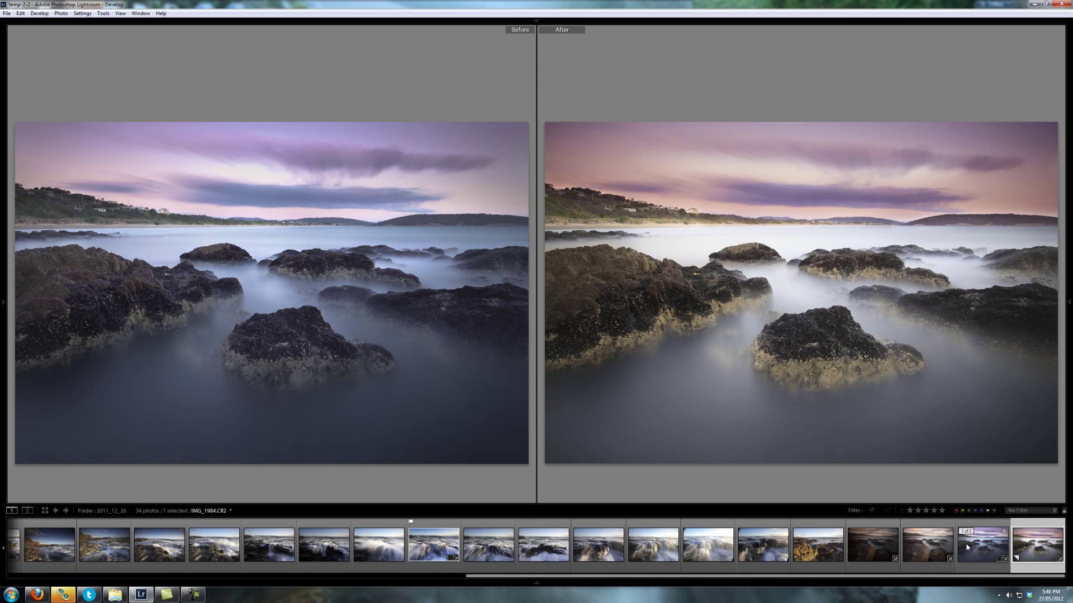
{"action": "left_click", "coordinate": [987, 549]}
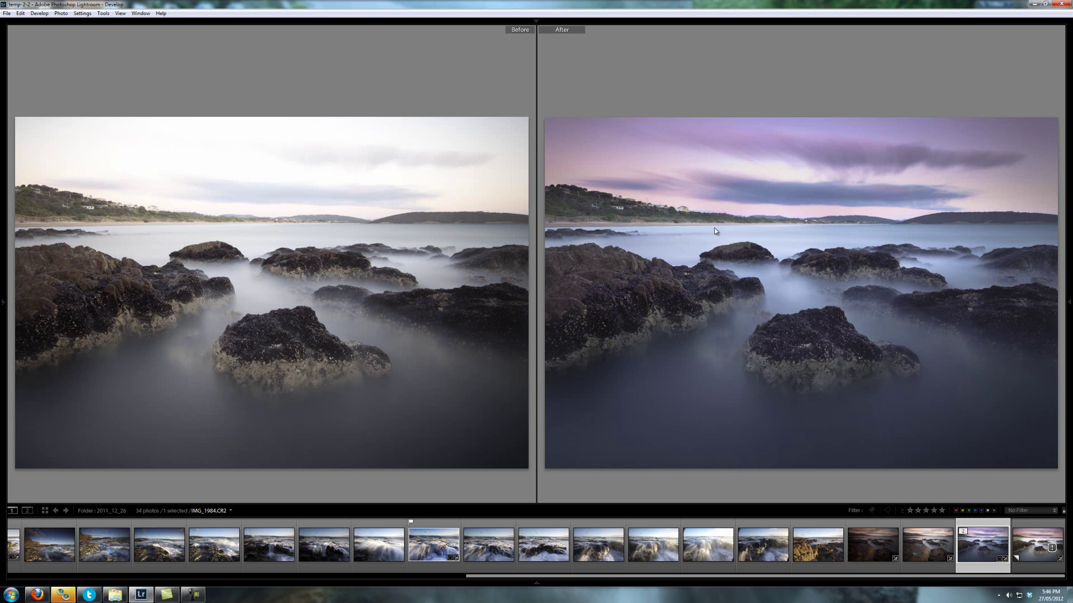
{"action": "key", "text": "F6"}
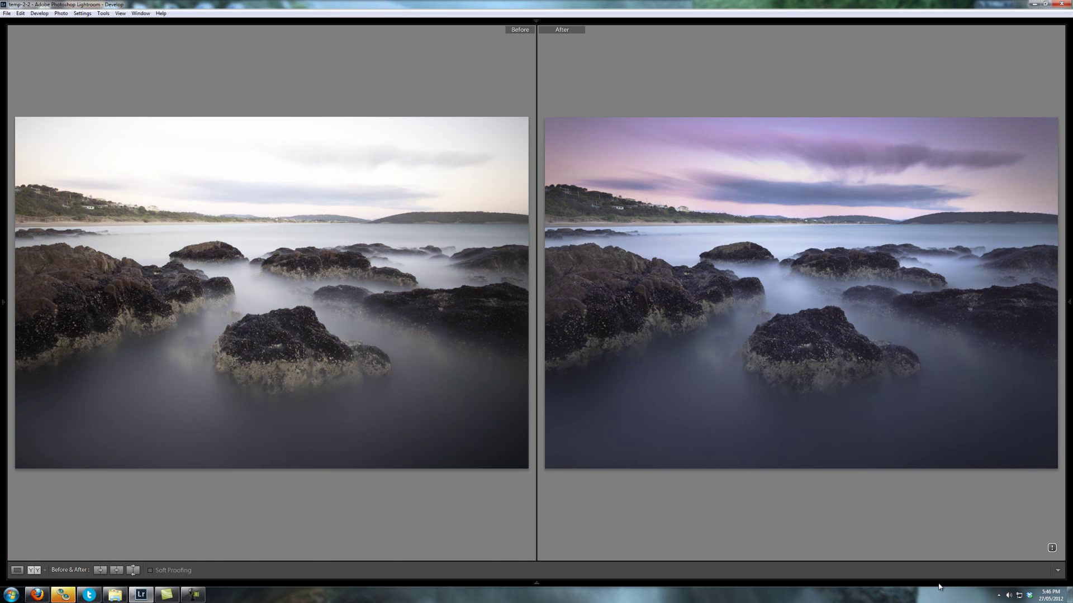
{"action": "left_click", "coordinate": [1038, 545]}
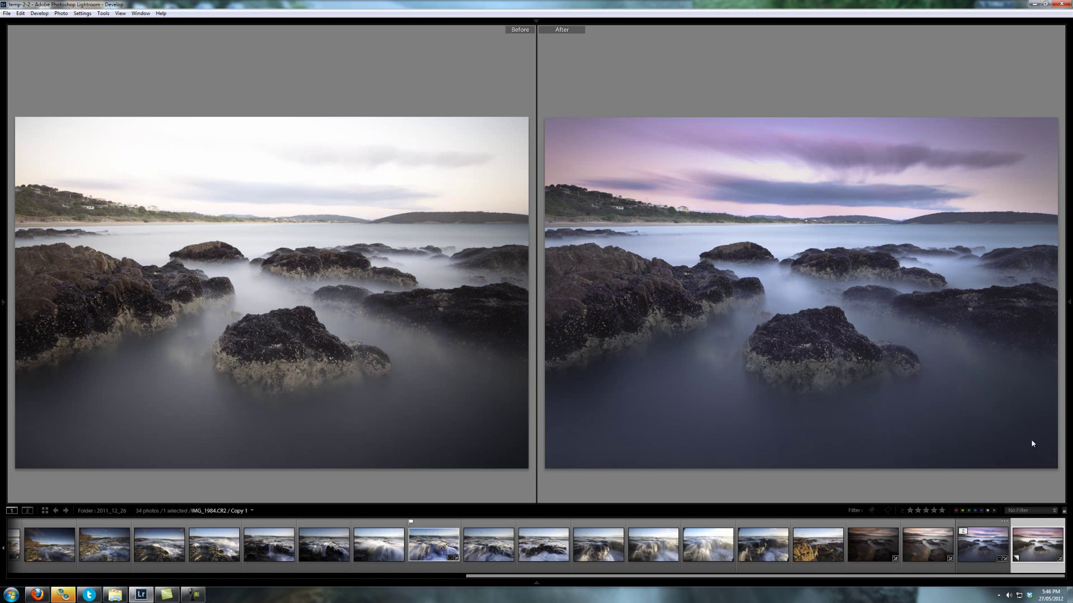